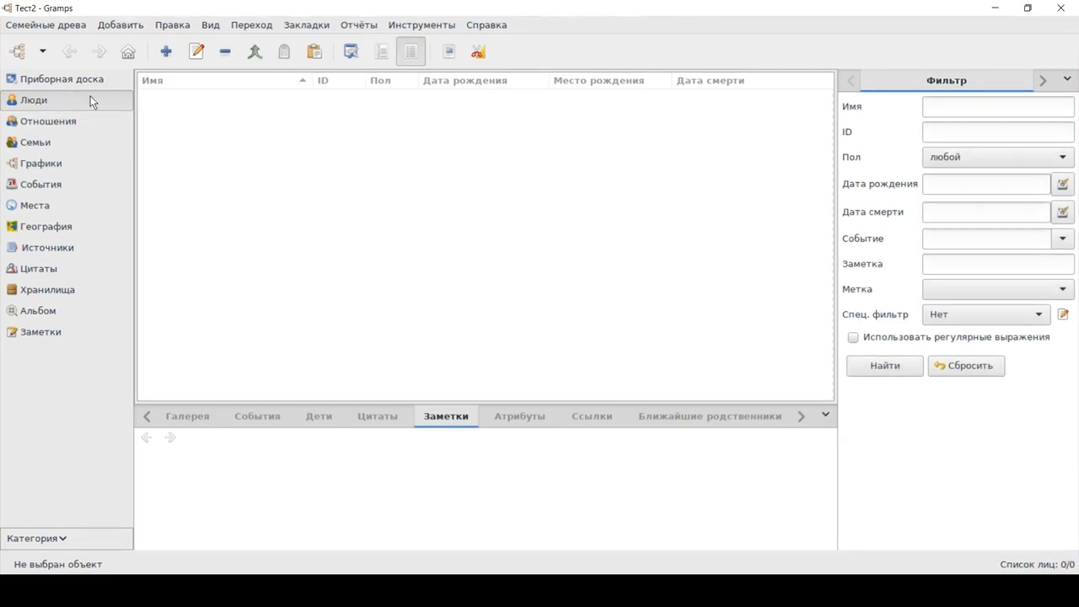
- Create a new person record with the given name XXXX
left_click(163, 52)
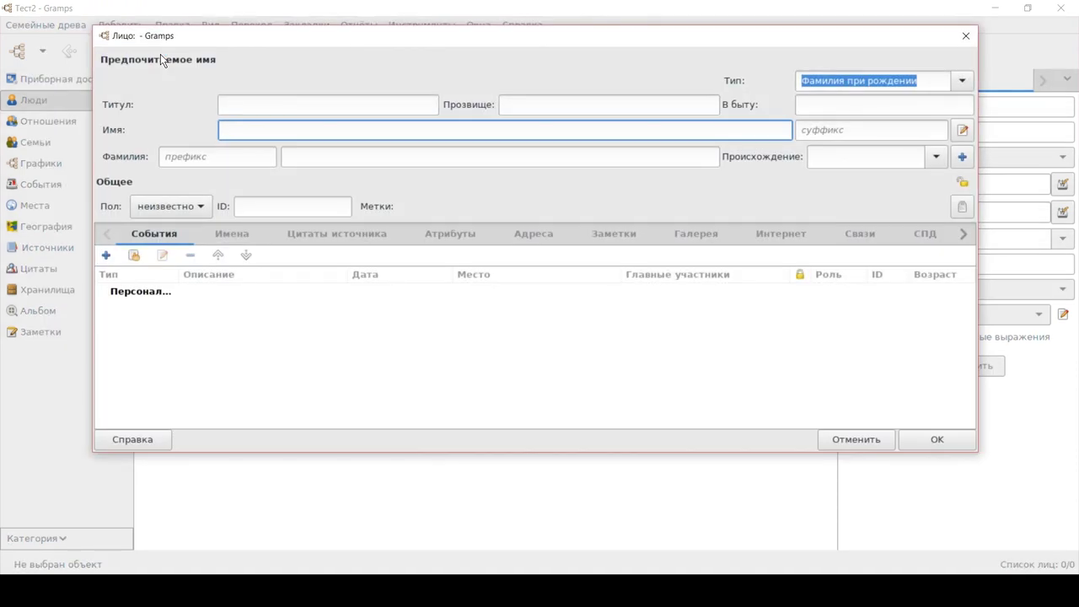
type("XXXX")
left_click(318, 159)
type("ЩЩЩЩЩ")
key("BackSpace")
key("BackSpace")
key("BackSpace")
key("BackSpace")
key("BackSpace")
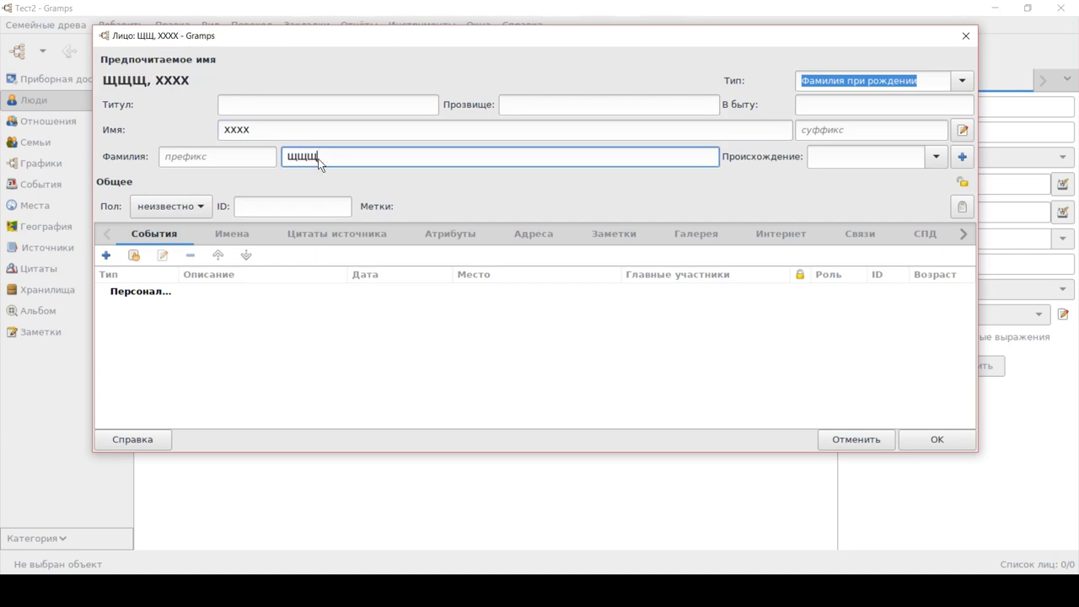
type("ЬЬЬЬ")
key("BackSpace")
key("BackSpace")
key("BackSpace")
key("BackSpace")
- Enter the surname НННН for the new person and set the gender to мужской
type("НННН")
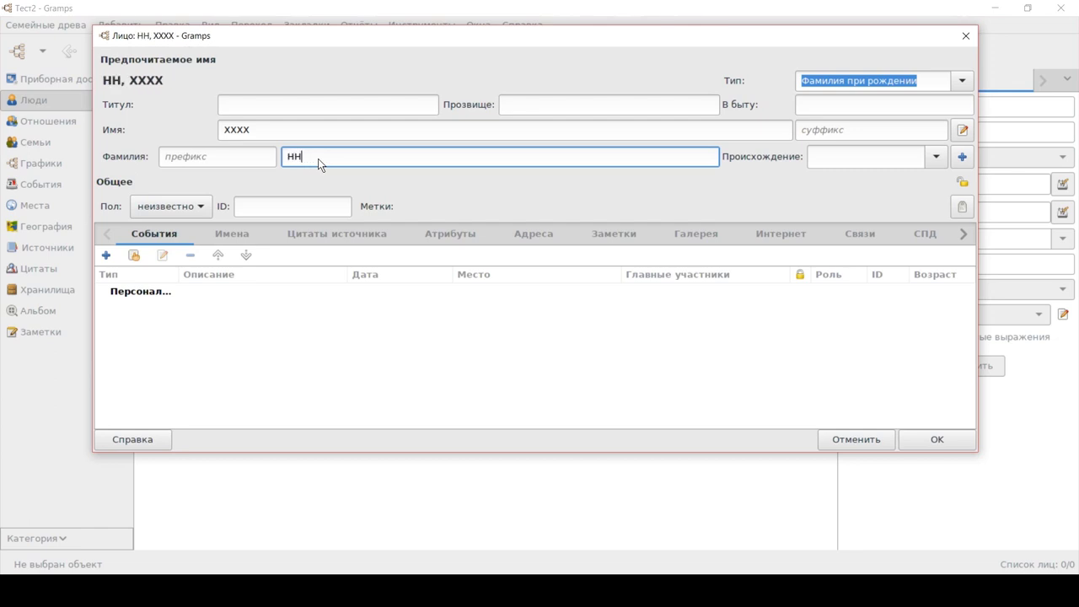
left_click(200, 208)
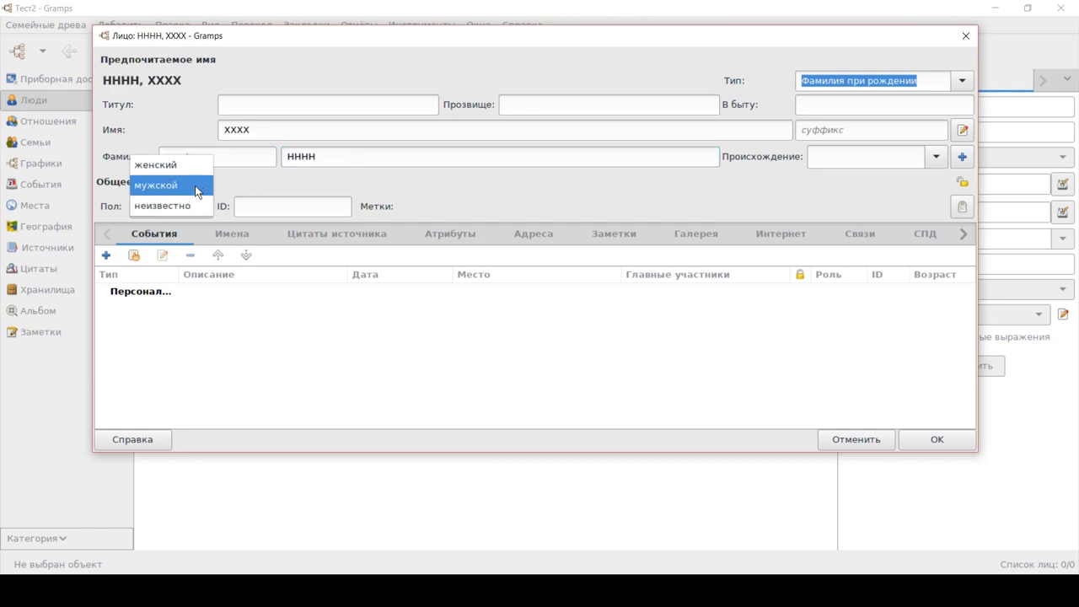
left_click(195, 183)
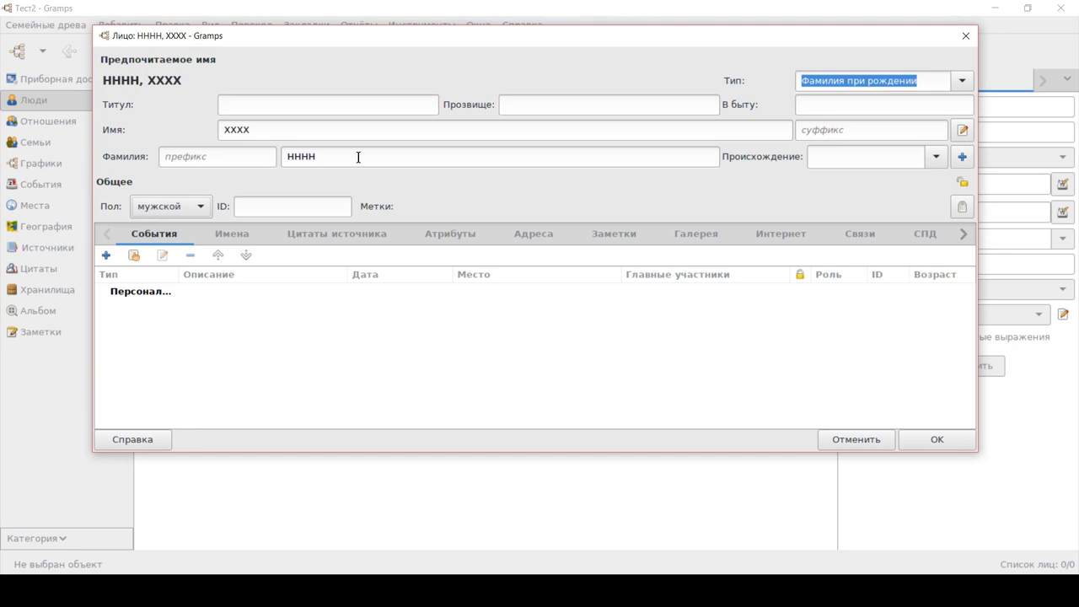
left_click(943, 158)
left_click(718, 181)
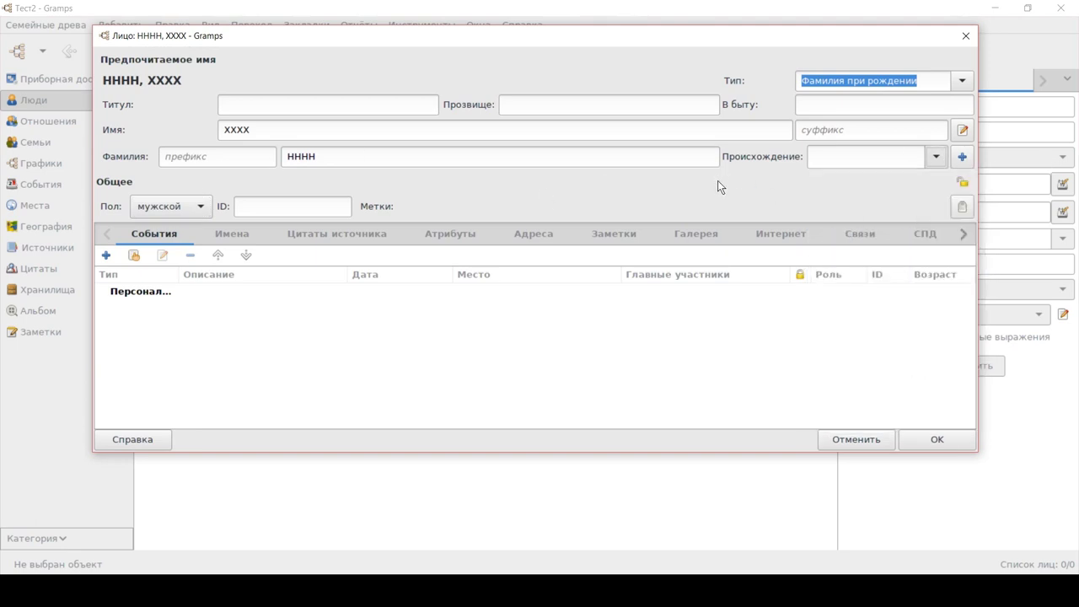
- Add a birth event to the person and set its date calendar to юлианский
left_click(106, 254)
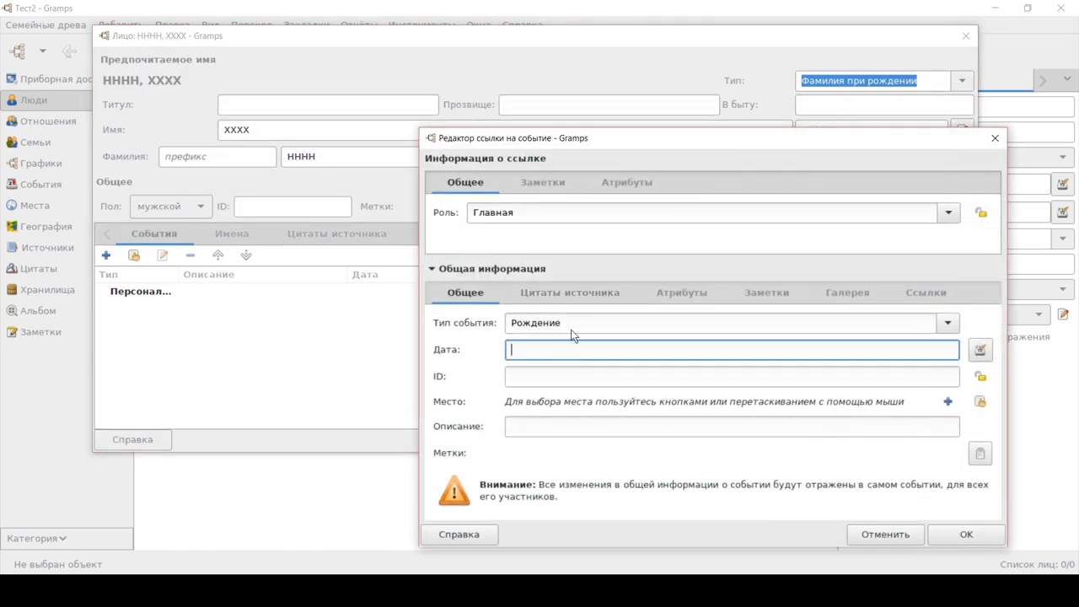
left_click(982, 350)
left_click(722, 228)
left_click(725, 268)
left_click(699, 228)
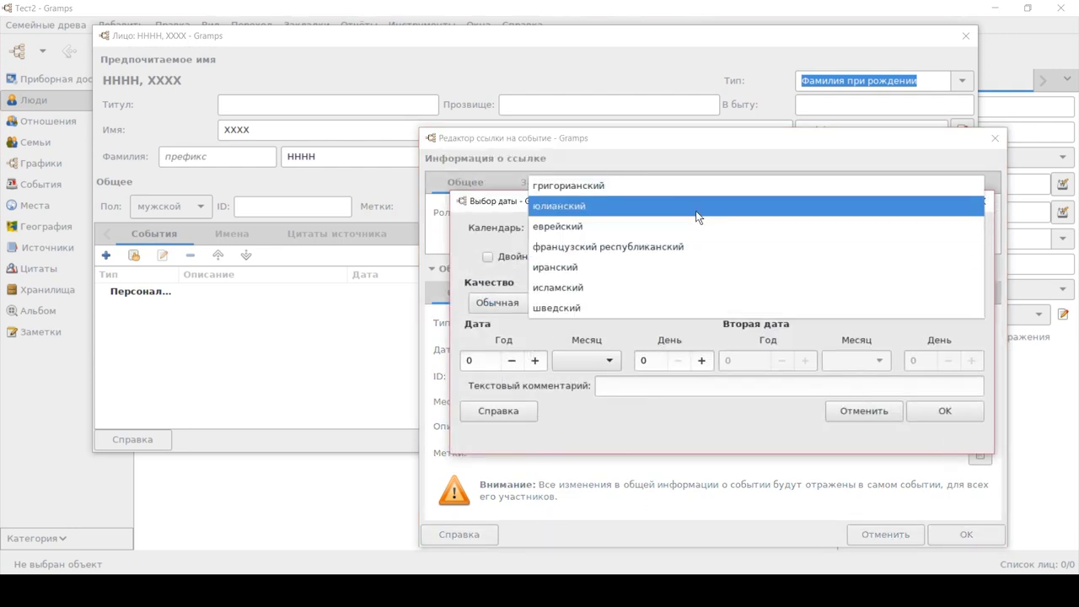
left_click(699, 211)
left_click(483, 361)
type("99999")
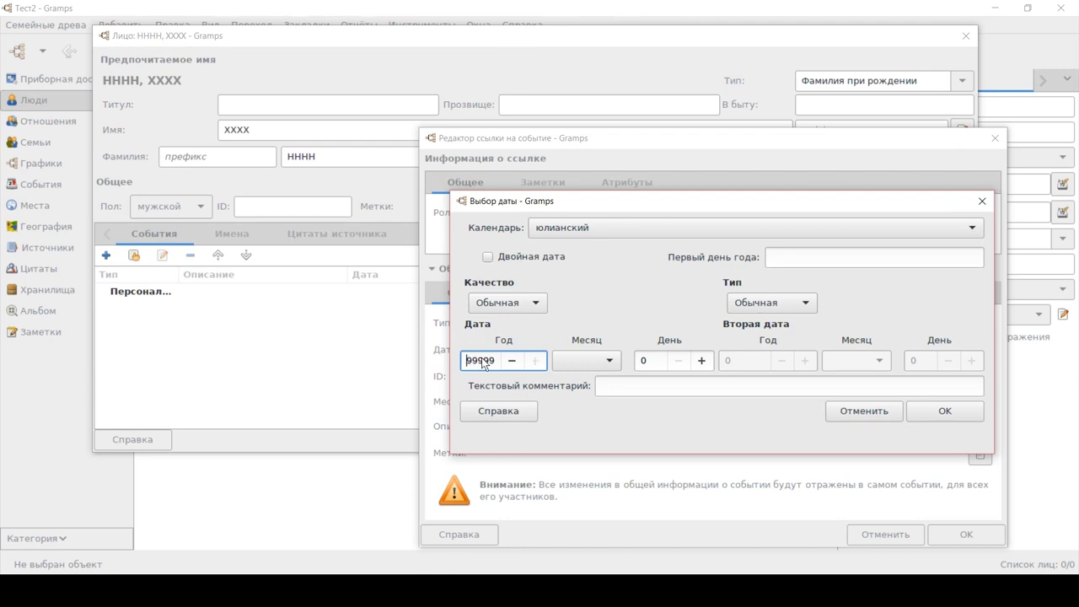
key("Right")
key("BackSpace")
key("Delete")
key("Delete")
key("Delete")
type("99999")
- Enter the year, month and day of the person's birth and apply the date to the event
double_click(494, 359)
key("BackSpace")
type("8")
key("BackSpace")
type("1836")
left_click(569, 361)
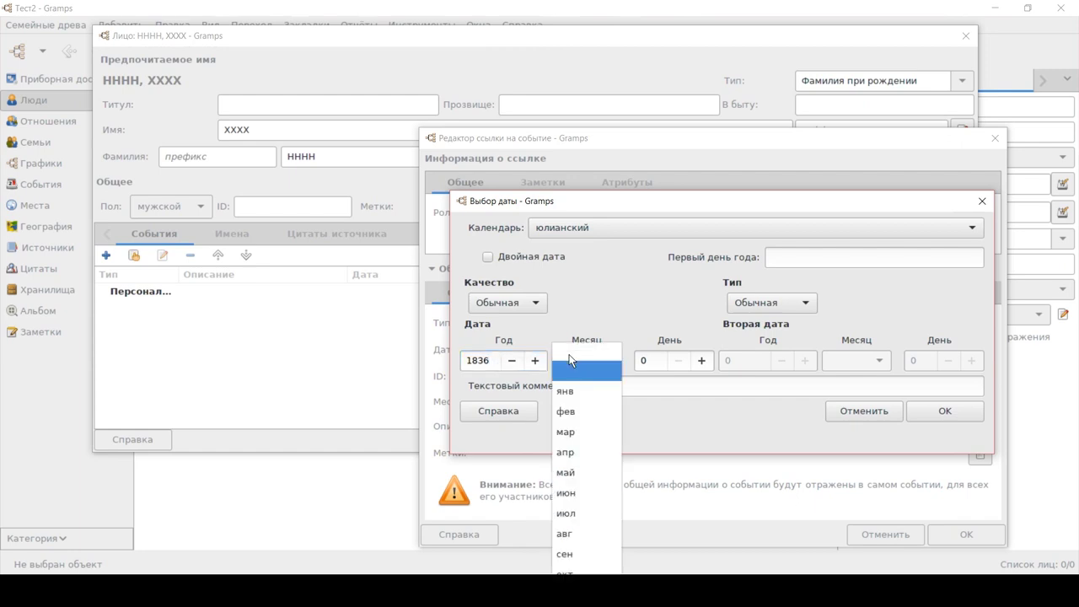
left_click(565, 411)
double_click(658, 368)
type("16")
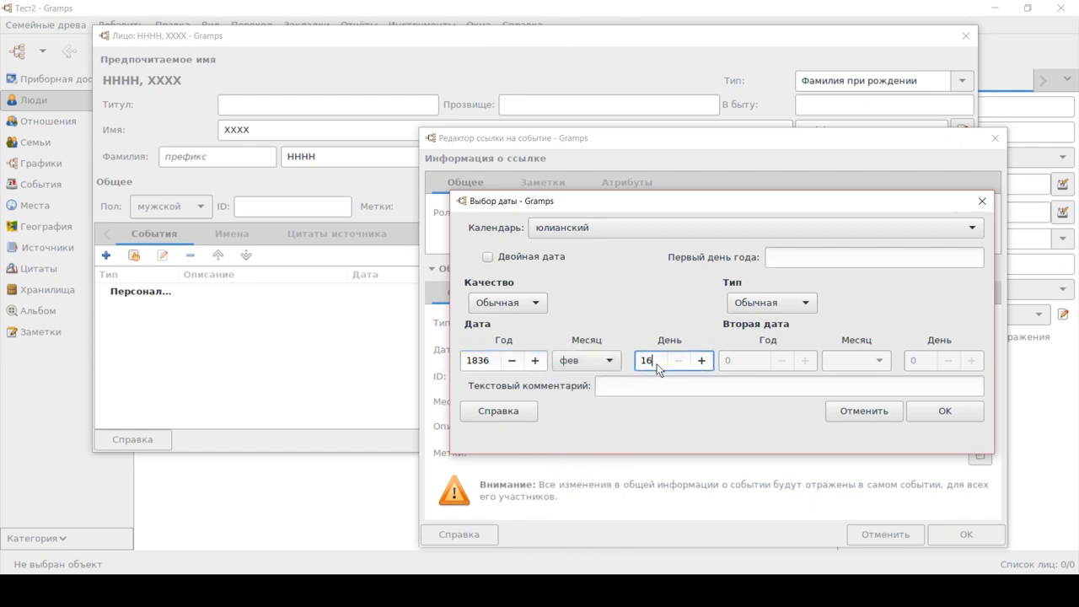
left_click(929, 412)
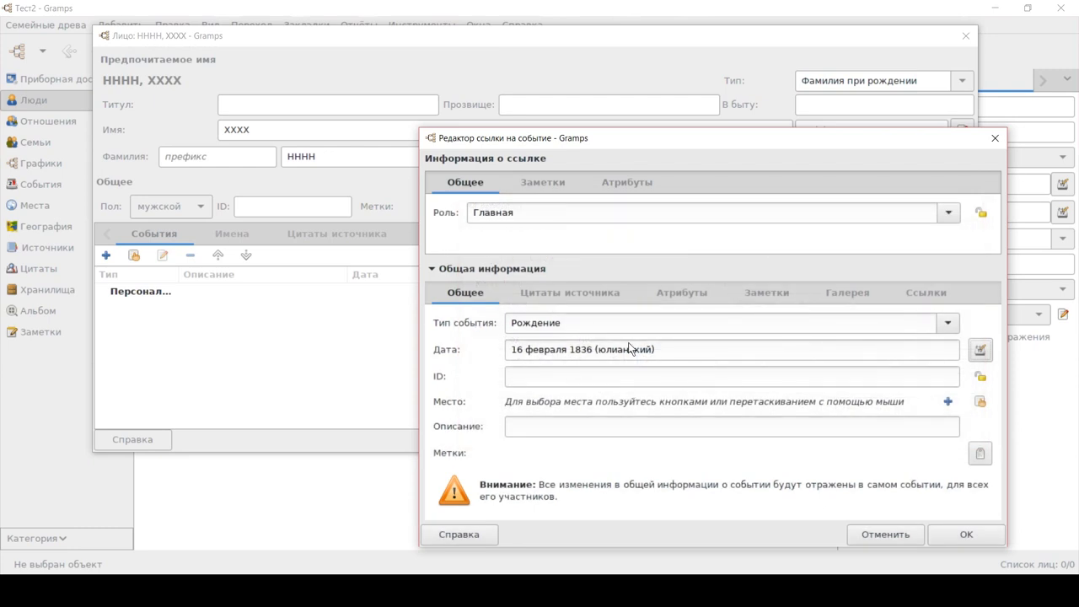
- Create a new place for the birth event named ннннн with the type Деревня
left_click(947, 402)
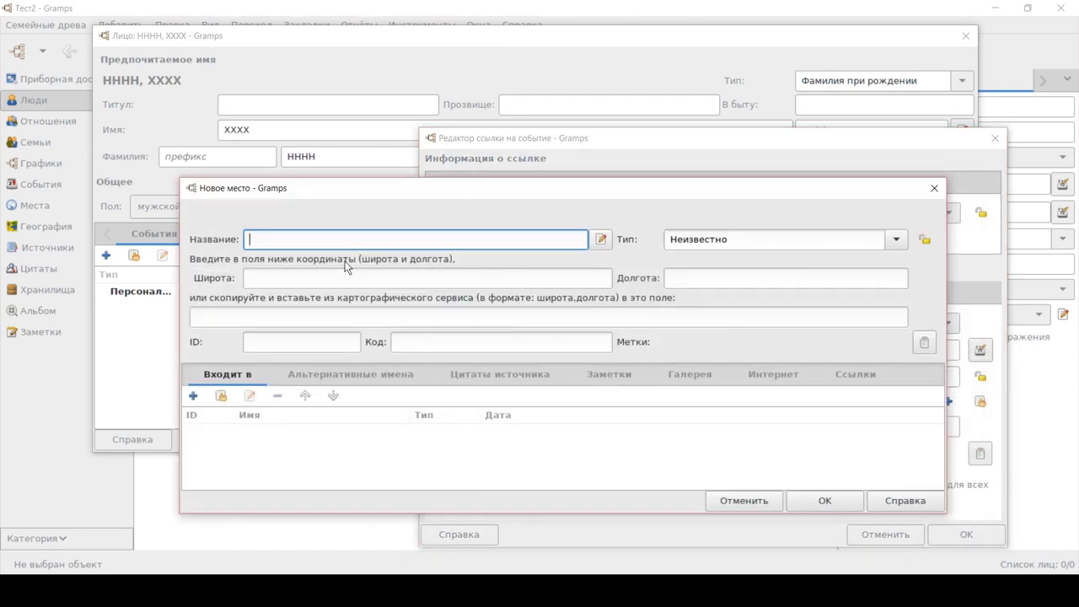
type("ннннн")
left_click(896, 239)
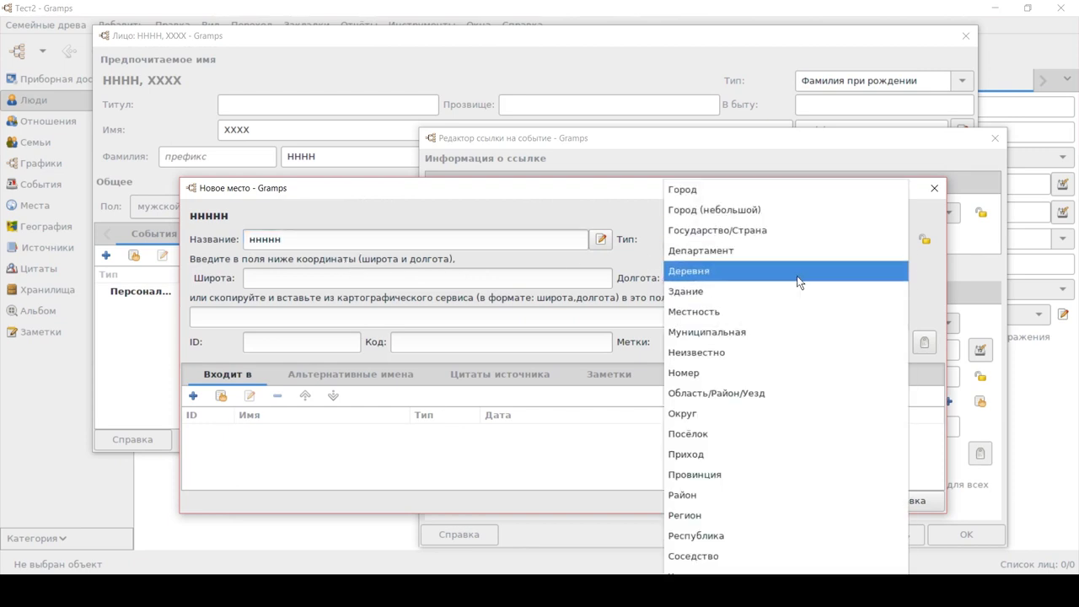
left_click(796, 271)
- Add an enclosing place to the village, named нннннн with the type Район
left_click(193, 395)
left_click(348, 336)
type("нннннн")
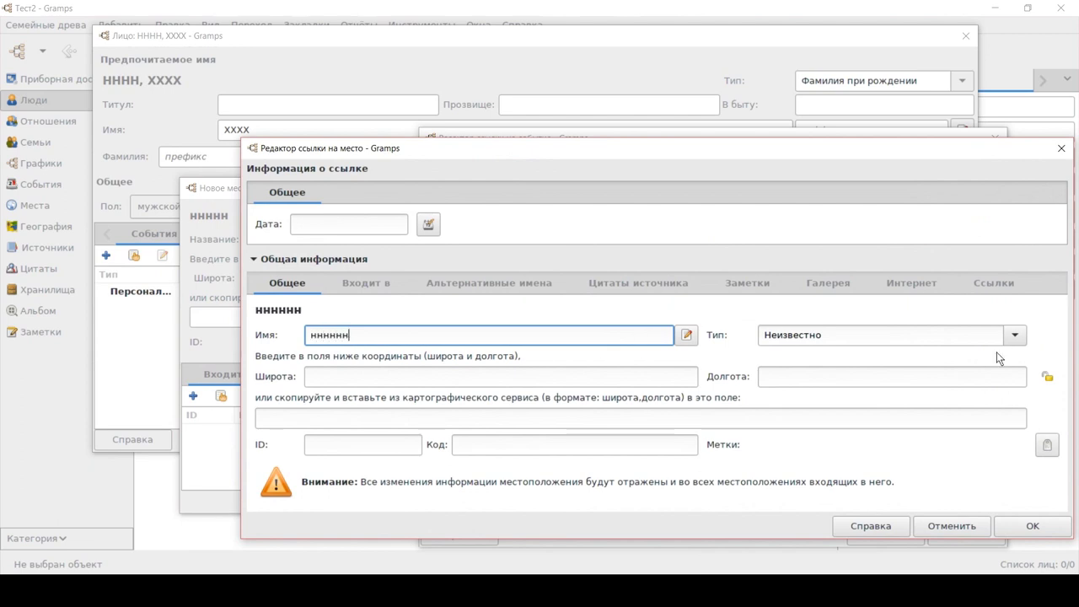
left_click(1015, 335)
left_click(872, 494)
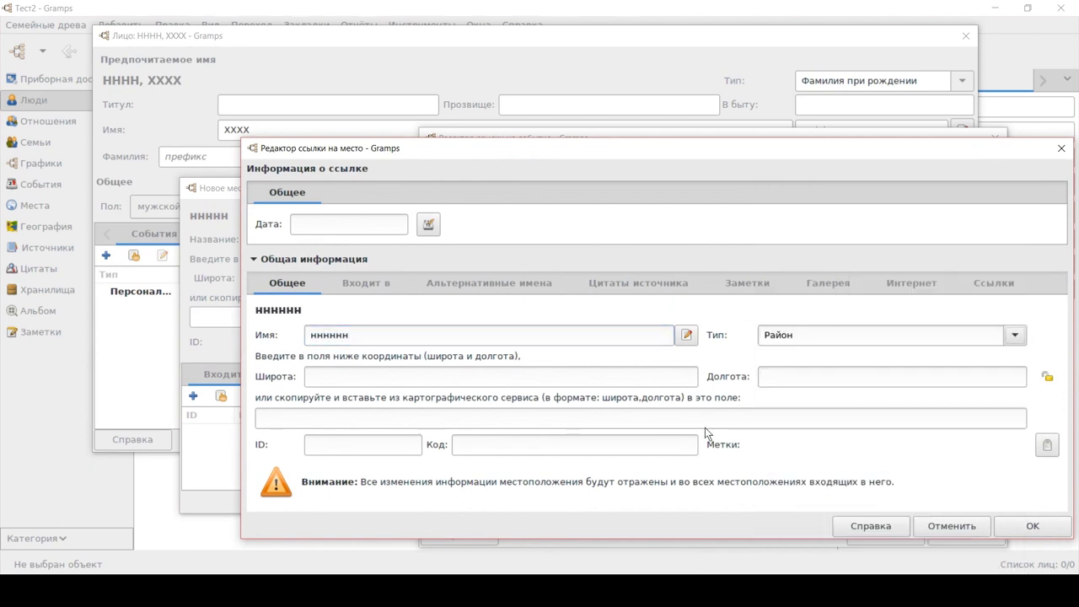
- Start a new higher-level place that encloses the district нннннн
left_click(346, 288)
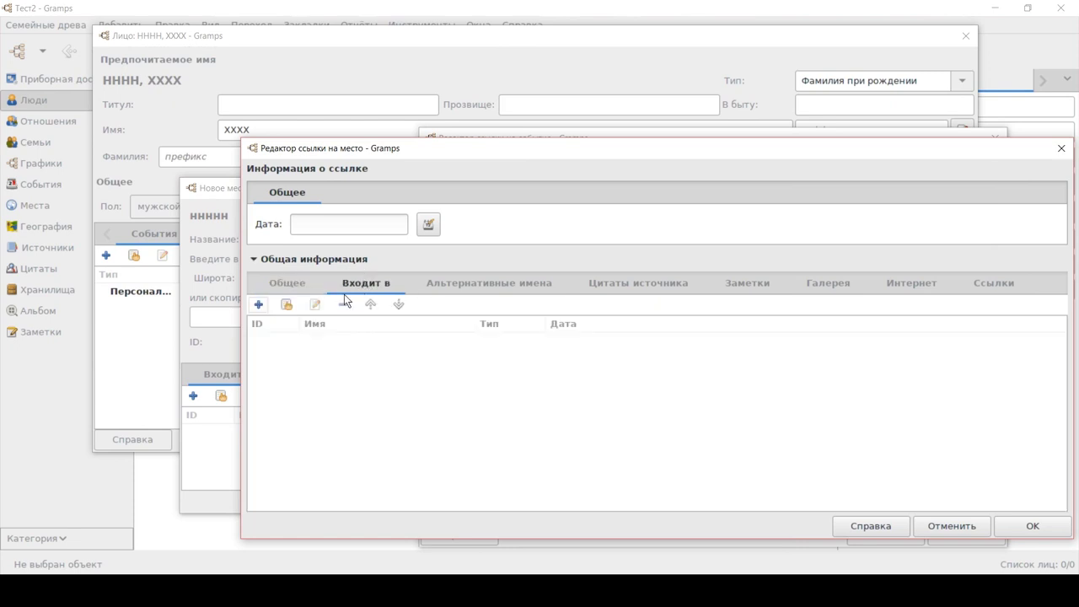
left_click(259, 306)
left_click(360, 336)
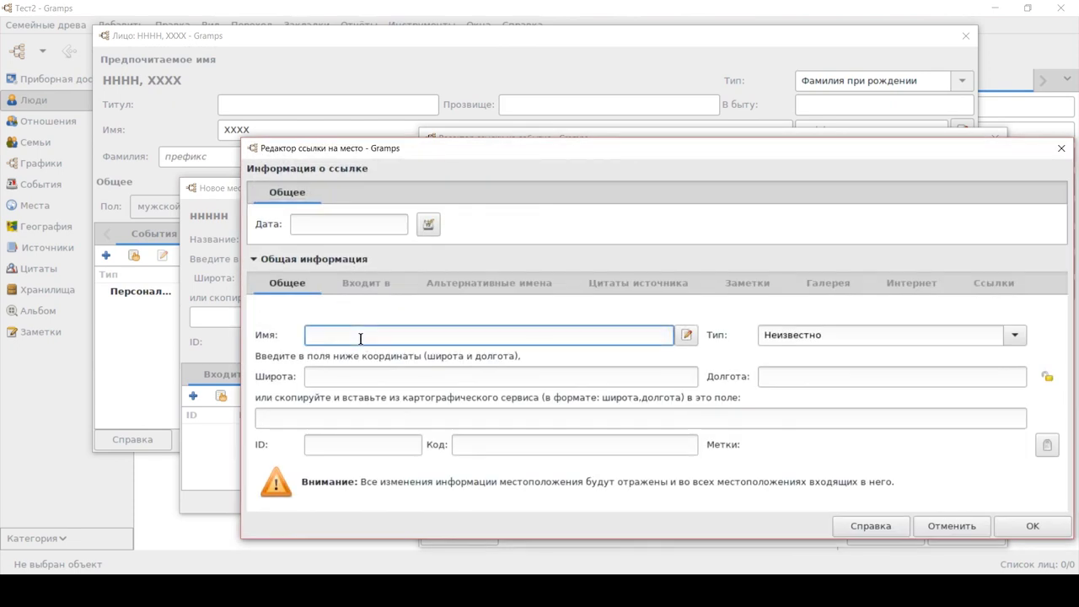
type("шцшцшц")
key("BackSpace")
key("BackSpace")
key("BackSpace")
key("BackSpace")
key("BackSpace")
key("BackSpace")
- Name the district's enclosing place ccccccc, set its type to Область/Район/Уезд, and save the nested places to the birth event
type("ccccccc")
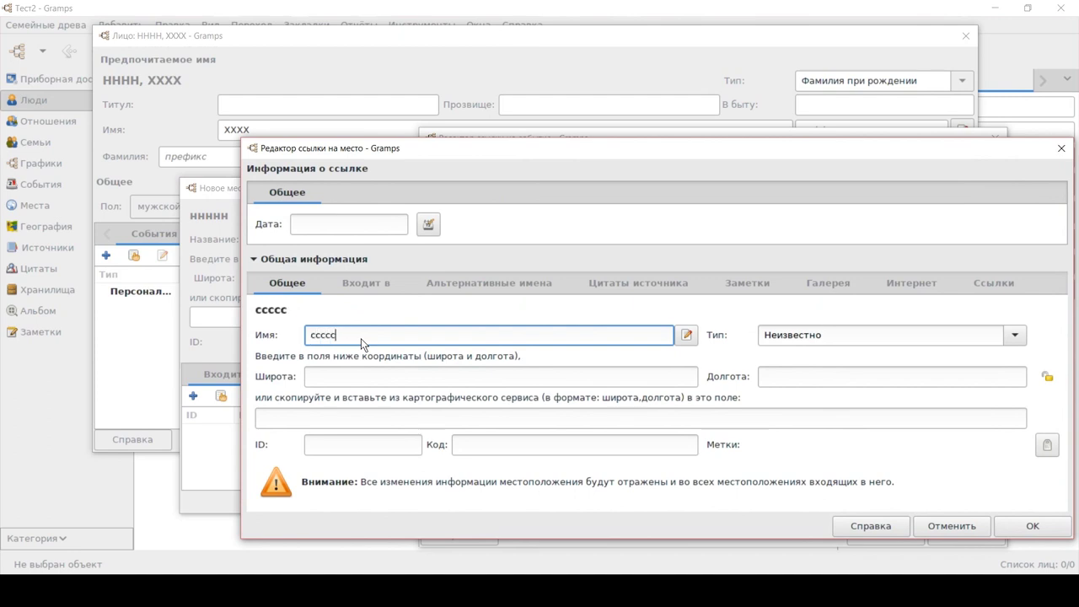
left_click(1015, 335)
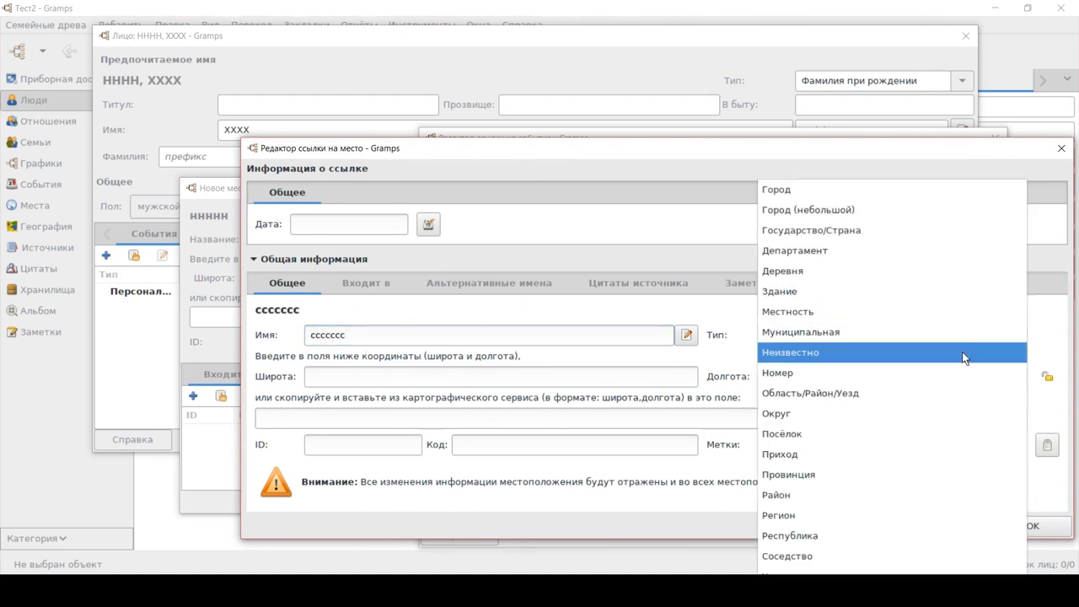
left_click(948, 387)
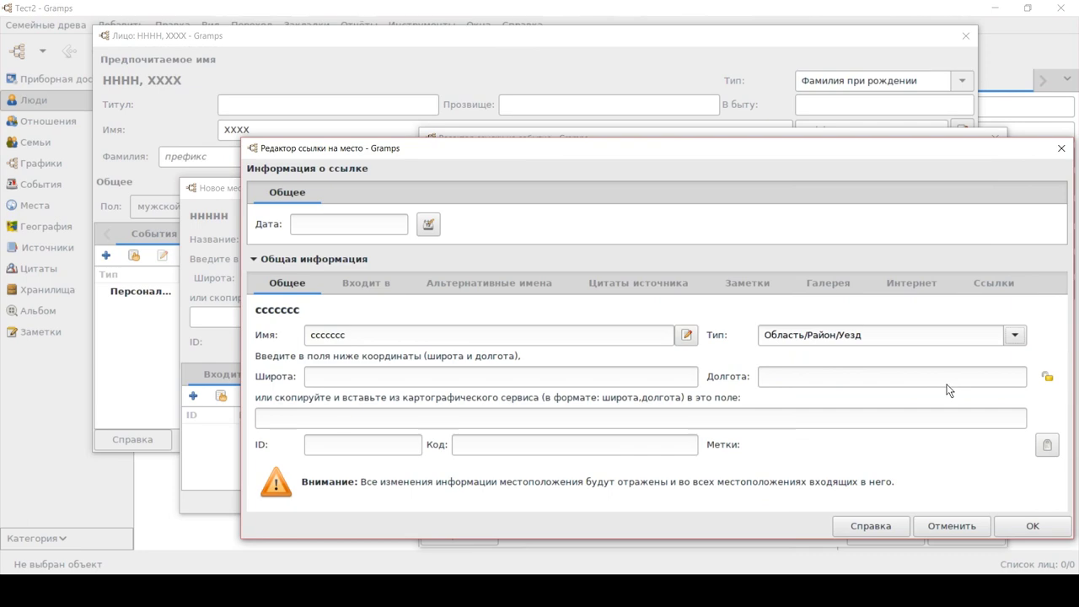
left_click(1030, 526)
left_click(1030, 526)
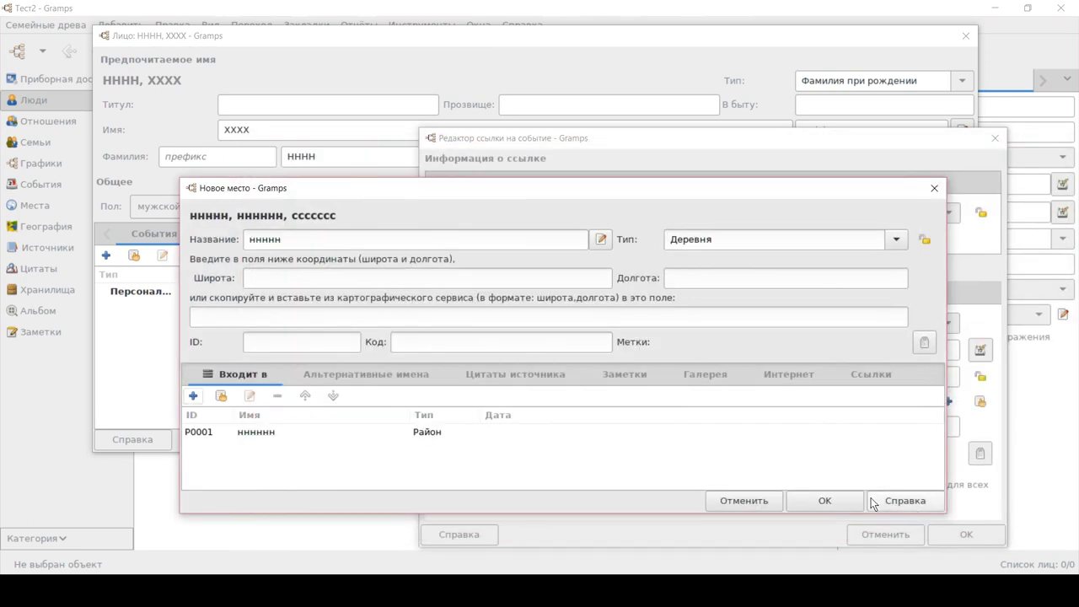
left_click(805, 503)
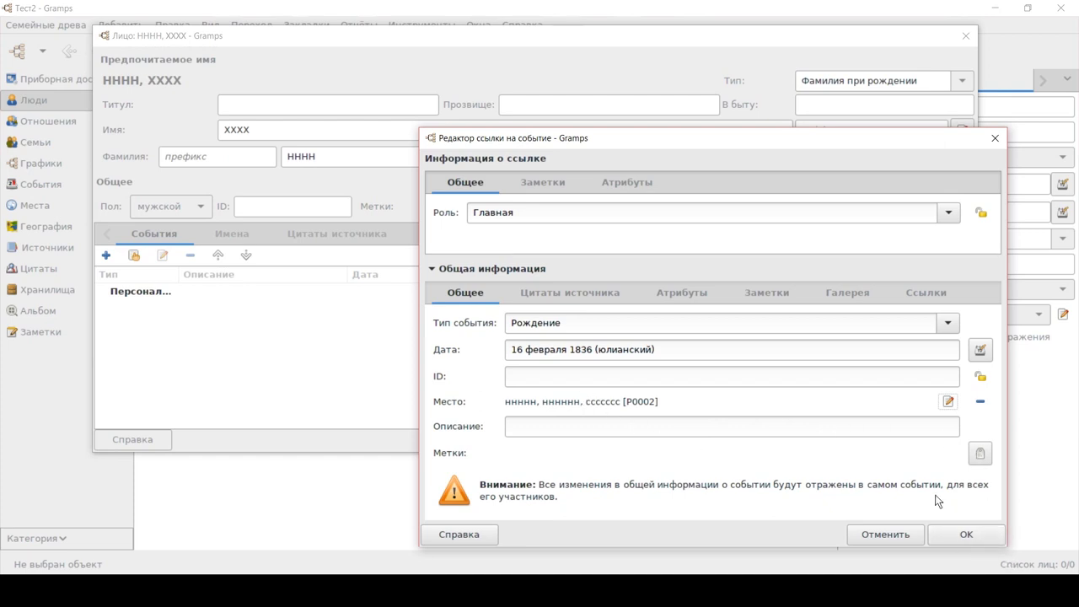
- Add a source citation to the birth event and create a new source for it titled зззззззз
left_click(590, 293)
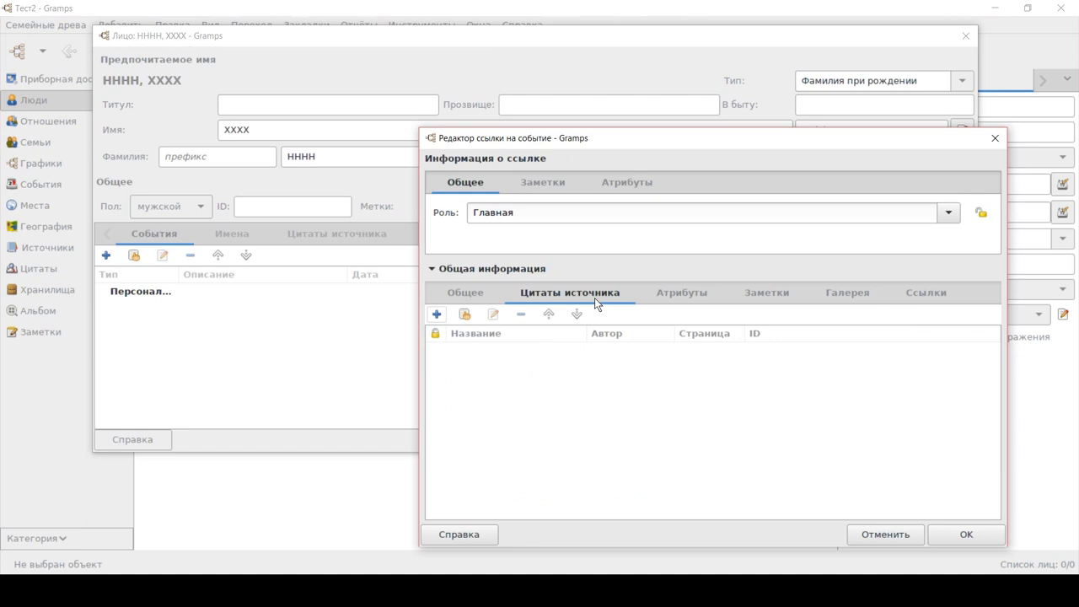
left_click(436, 314)
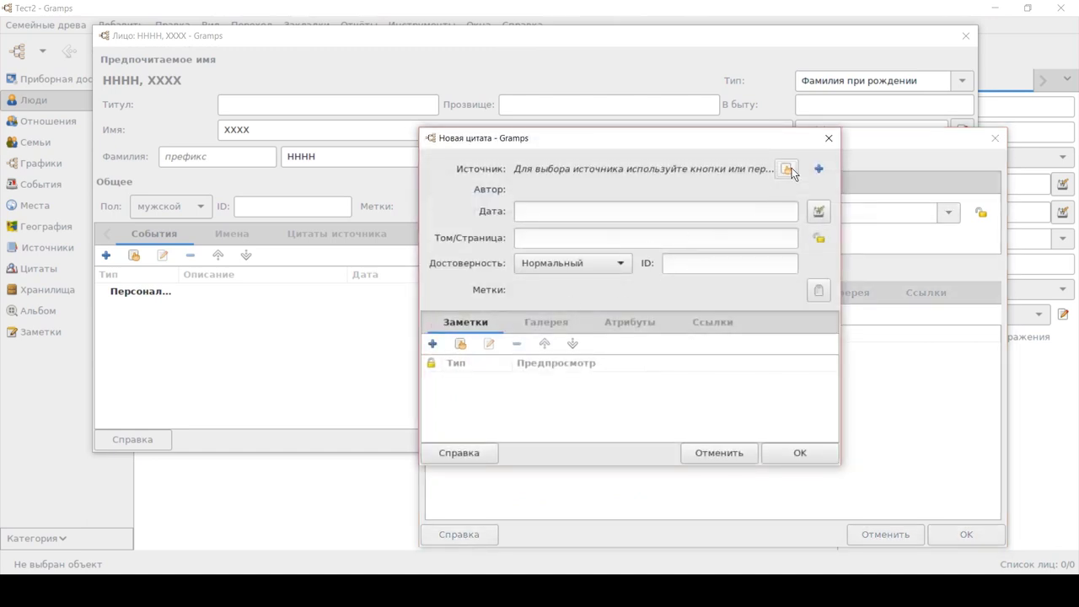
left_click(787, 170)
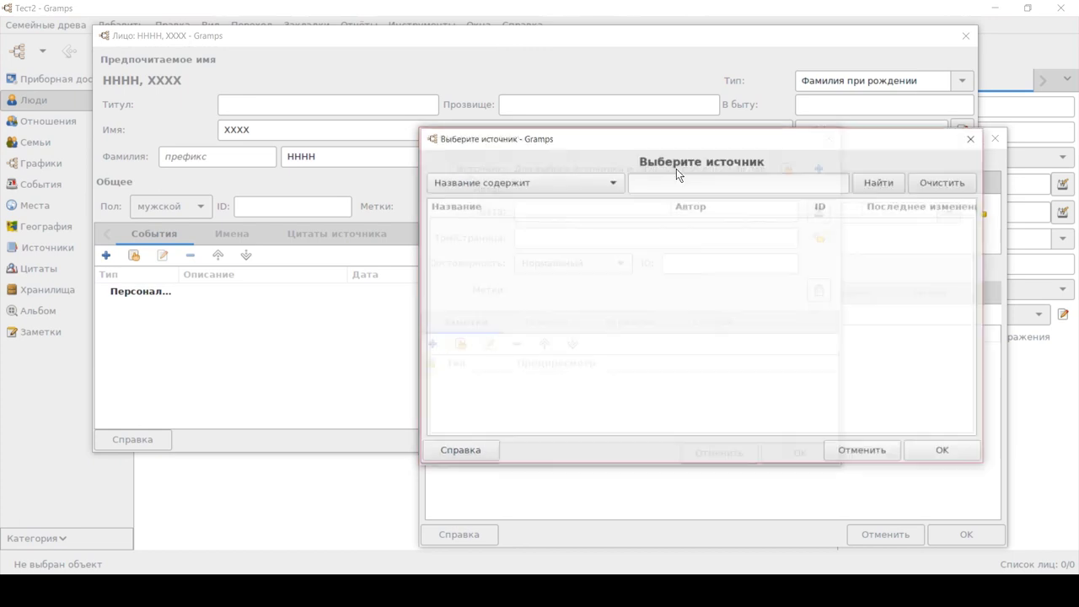
left_click(882, 455)
left_click(814, 169)
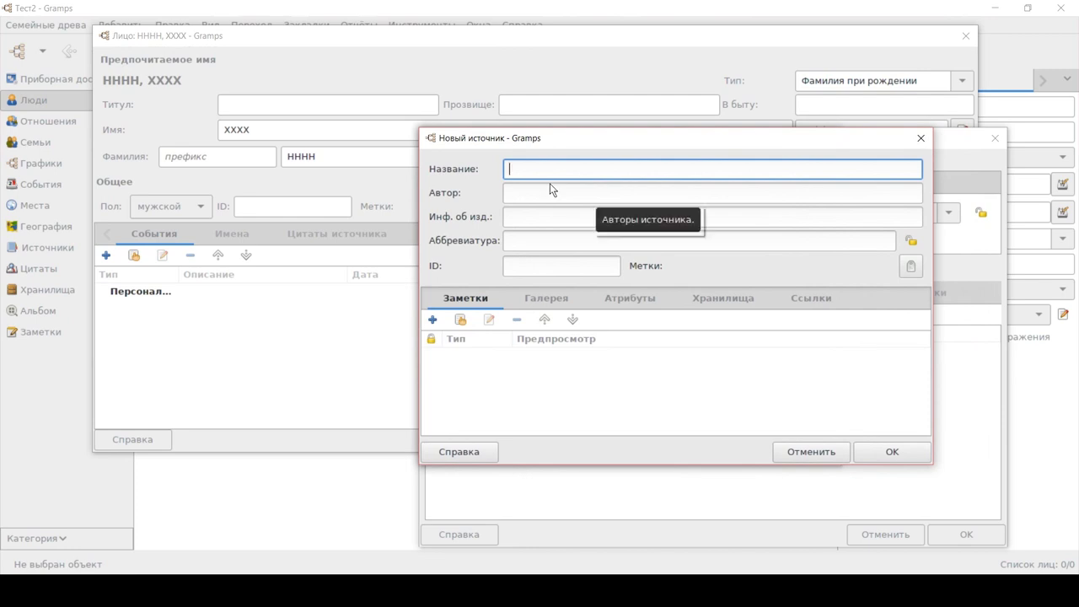
type("зззззззз")
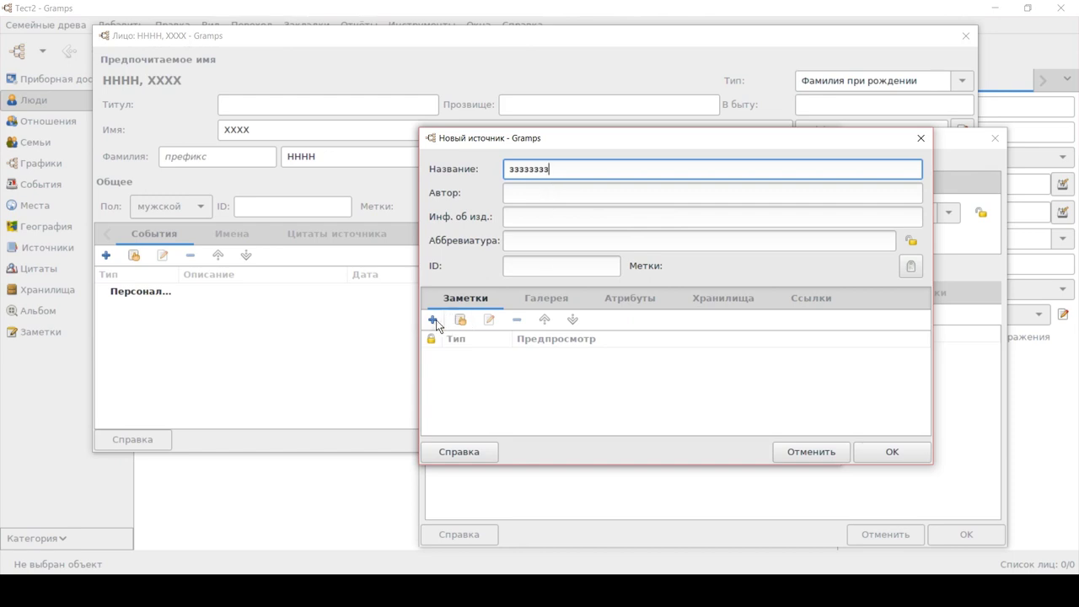
- Add a repository named ЛЛЛЛ of type Архив to the source, with the document type Рукопись
left_click(723, 298)
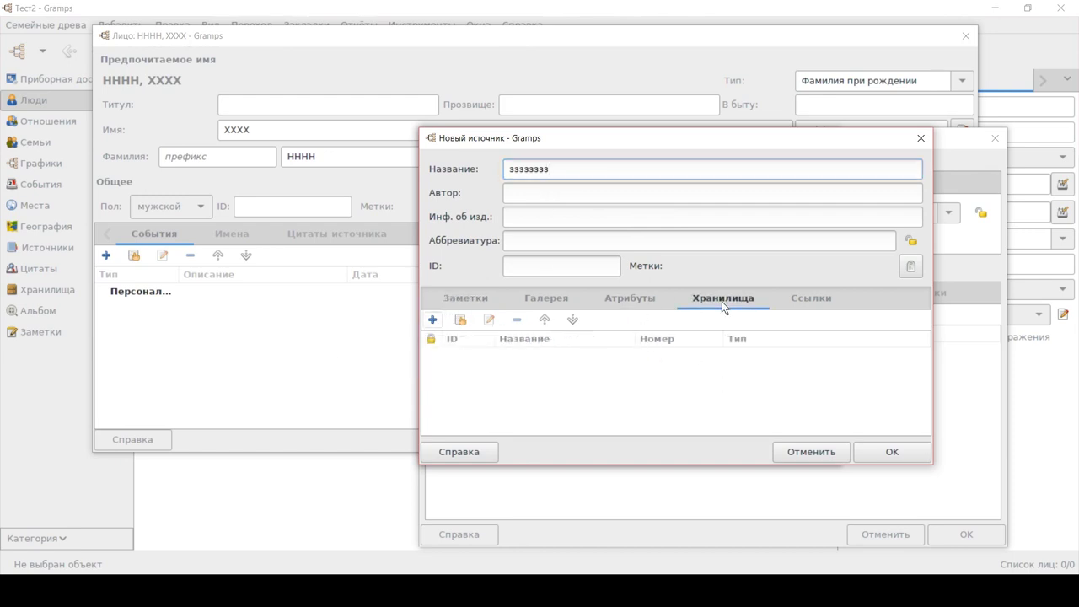
left_click(433, 320)
left_click(838, 212)
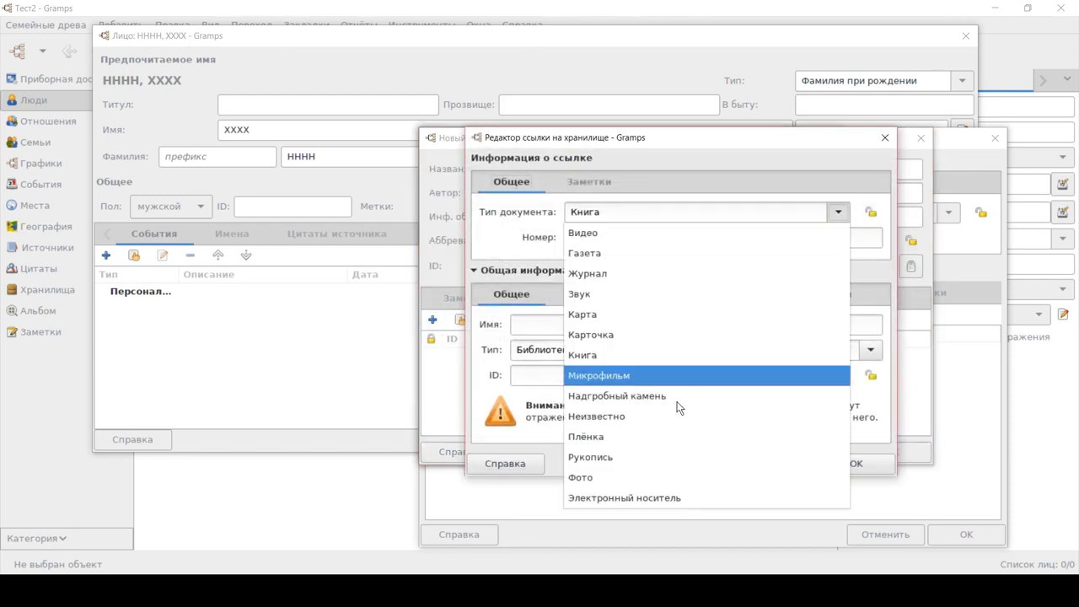
left_click(674, 455)
left_click(860, 355)
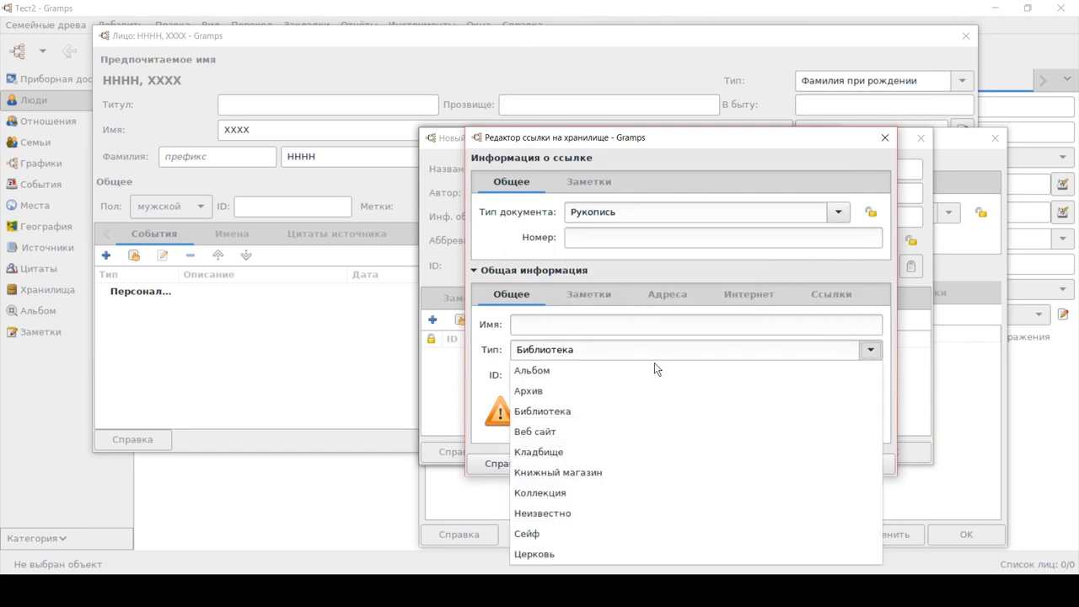
left_click(615, 391)
left_click(593, 325)
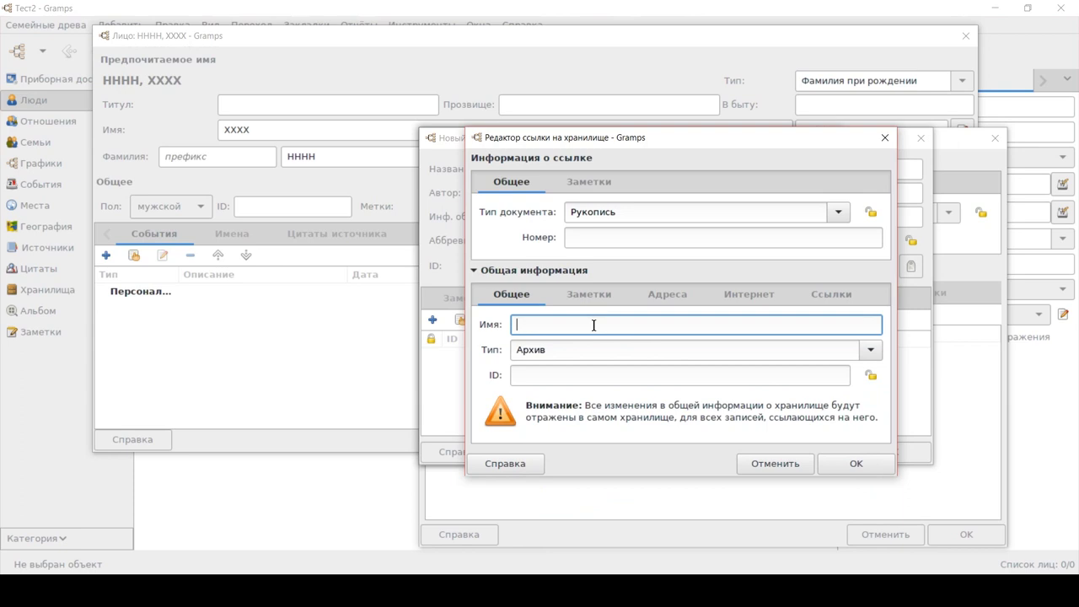
type("лллл")
left_click(827, 460)
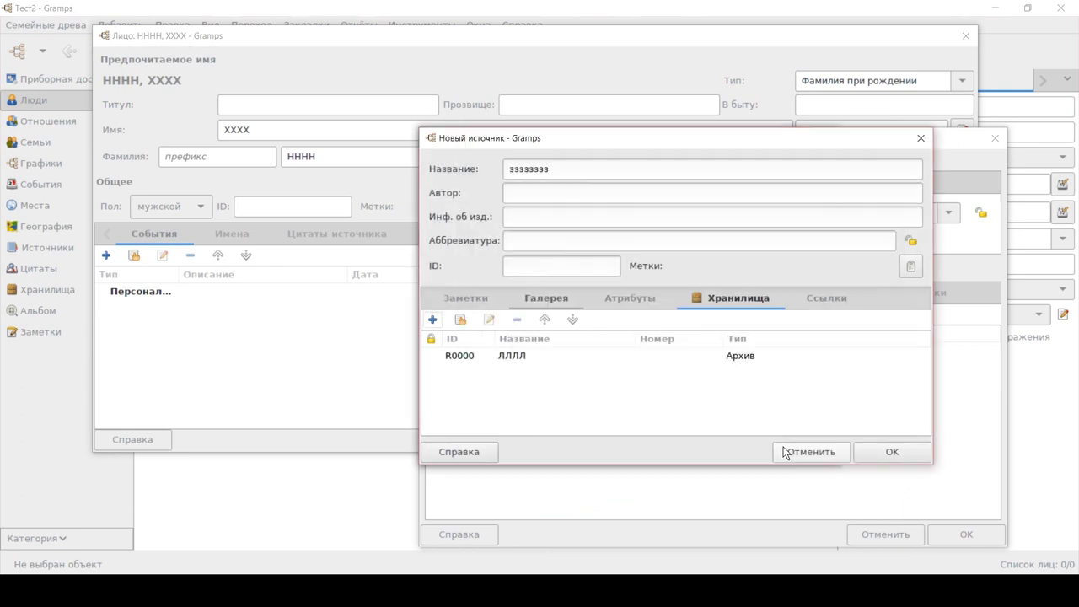
- Look over the source's attributes and notes, and save the new source зззззззз to the citation
left_click(610, 305)
left_click(467, 301)
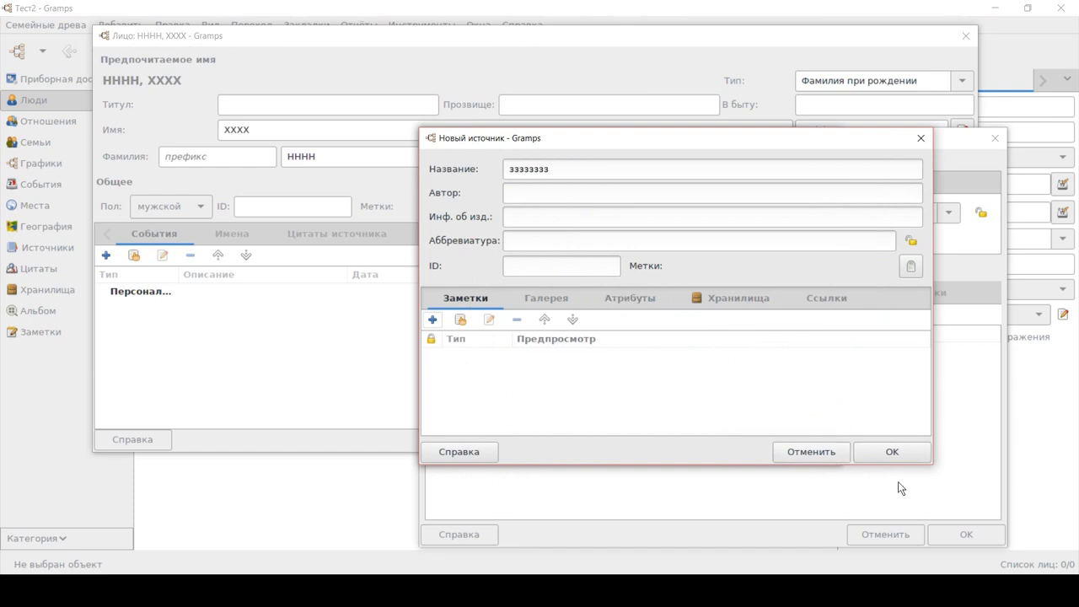
left_click(884, 450)
- Set the citation's confidence to Высокая and its volume/page to Лл. 77777
left_click(600, 264)
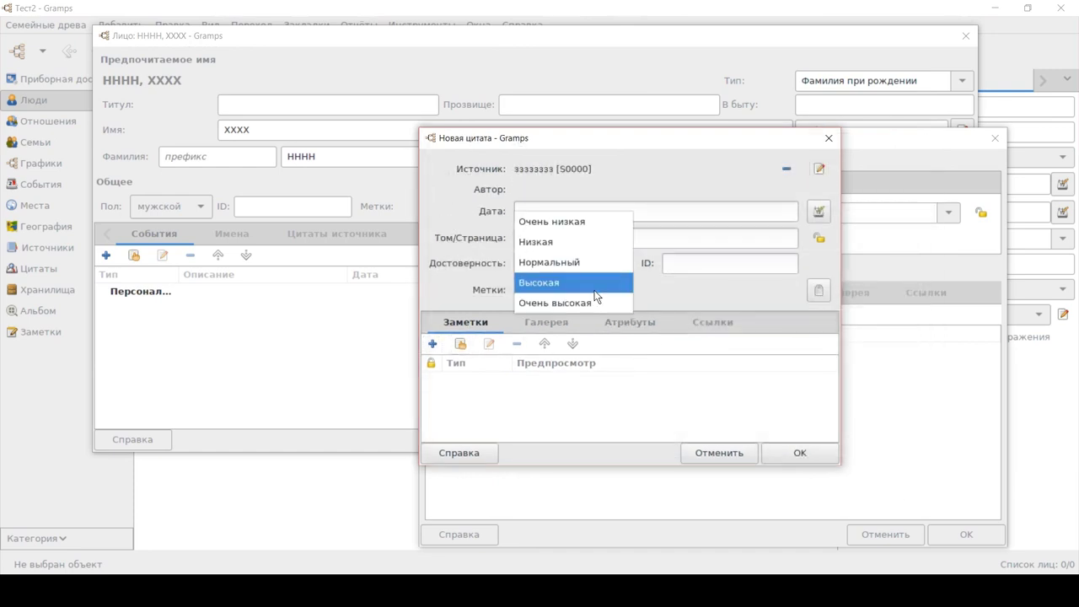
left_click(594, 290)
left_click(733, 239)
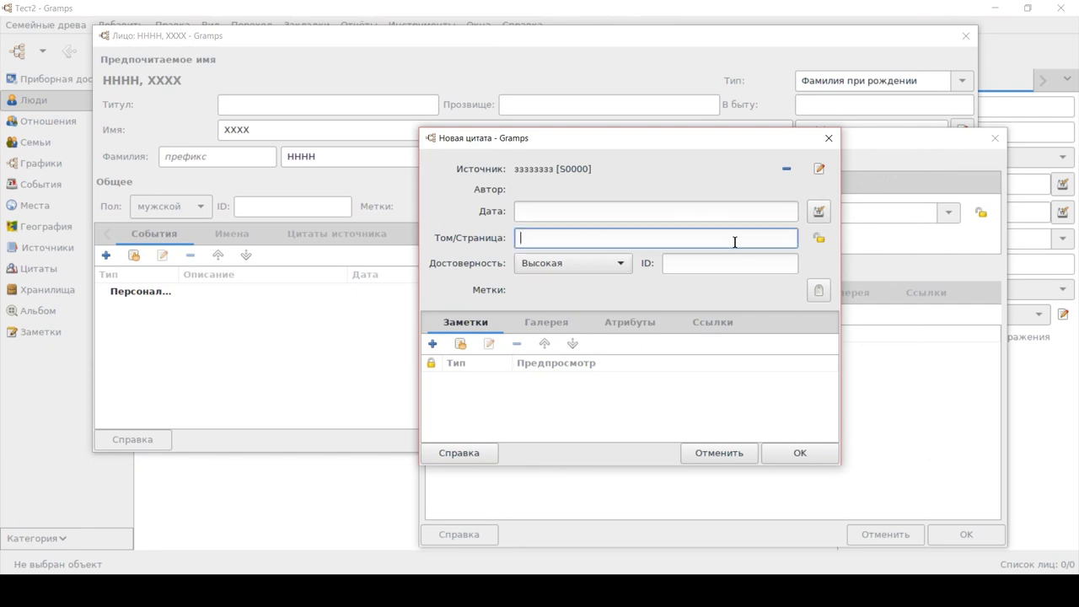
type("лл")
key("BackSpace")
key("BackSpace")
type("Лл")
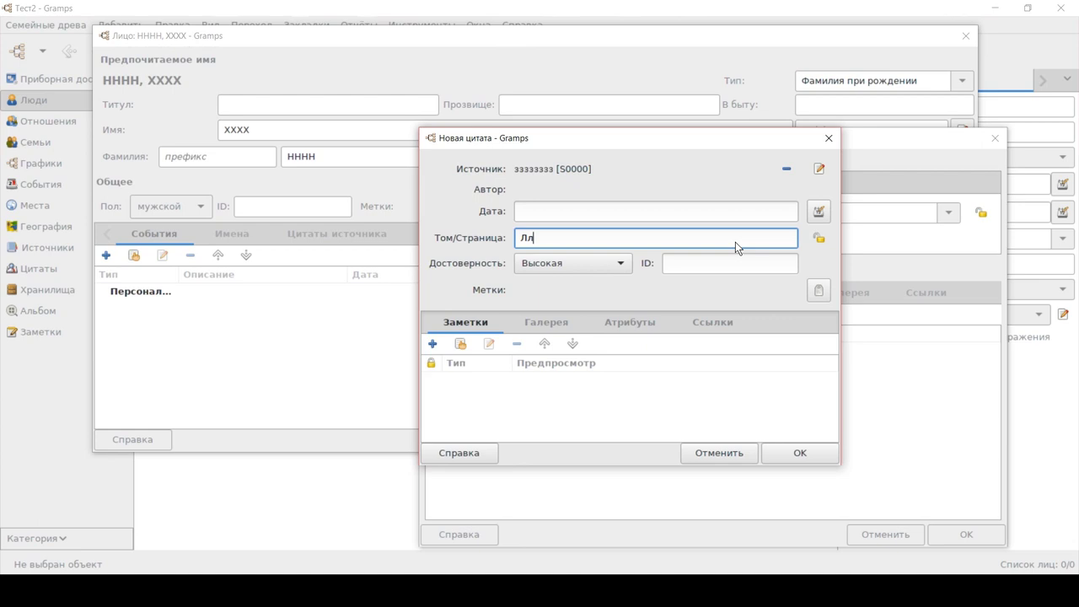
type(". 77777")
- Create a note of type Расшифровка for the citation, with ррррр on two lines and ооооо below after a gap
left_click(433, 344)
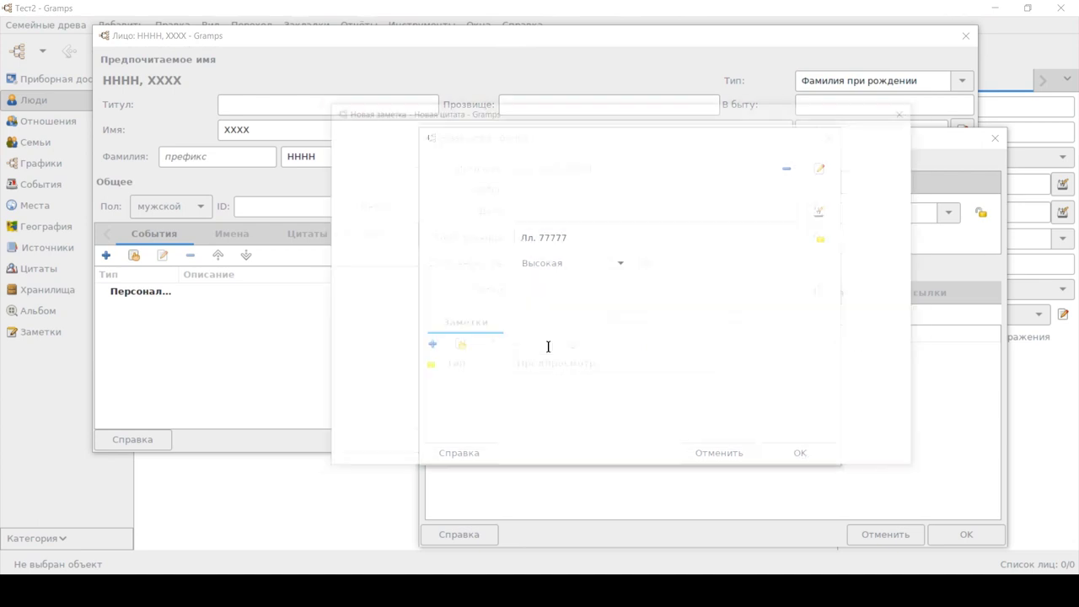
left_click(869, 406)
left_click(838, 413)
left_click(871, 407)
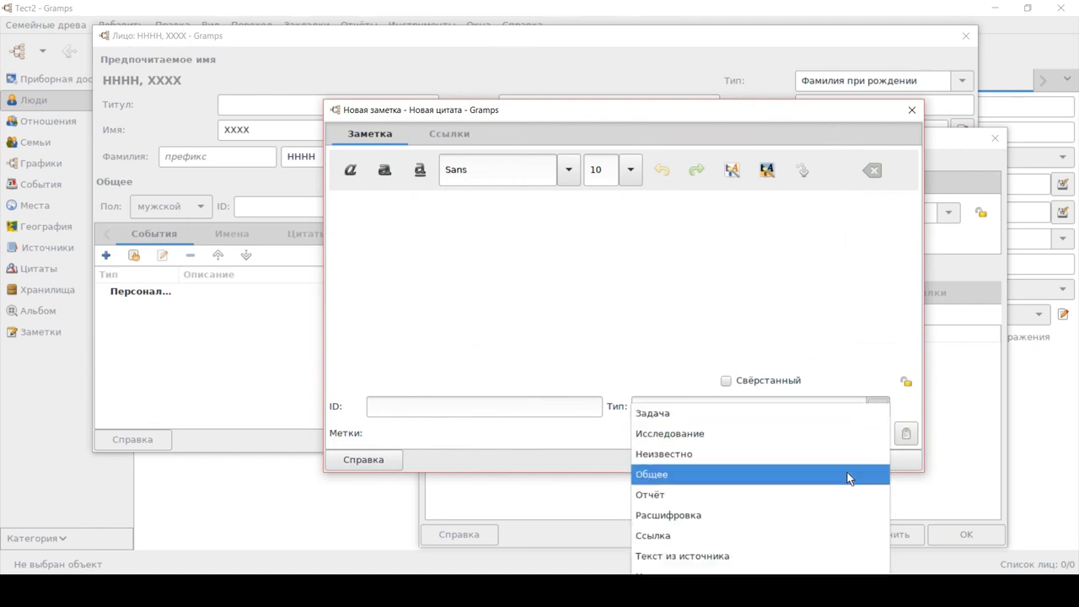
left_click(835, 512)
type("ррррр")
key("Return")
type("ррррр")
key("Return")
key("Return")
type("ооооо")
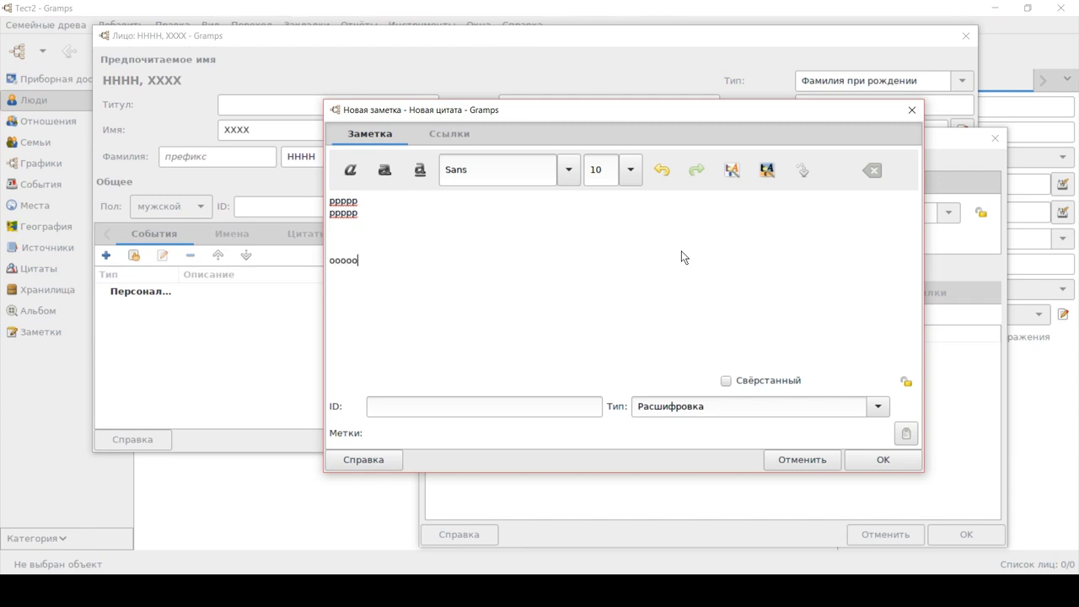
- Make the last two letters of ооооо bold and set the second ррррр line to font size 14
left_click_drag(375, 256, 345, 258)
left_click(379, 175)
left_click(354, 221)
double_click(335, 212)
left_click(624, 181)
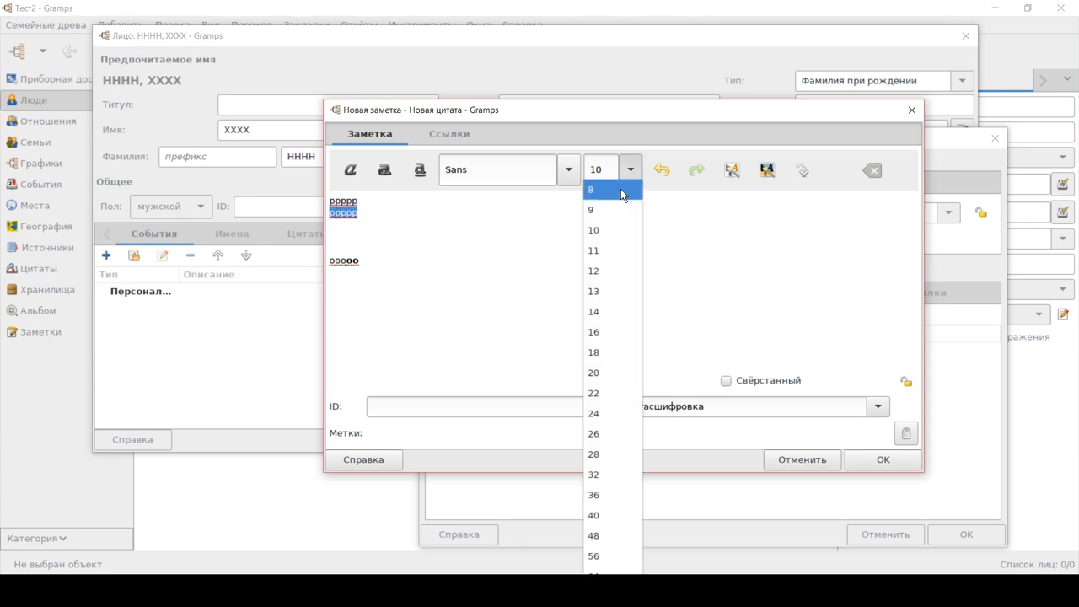
left_click(604, 310)
- Give the enlarged ррррр line in the note a yellow background
left_click(758, 181)
left_click(553, 263)
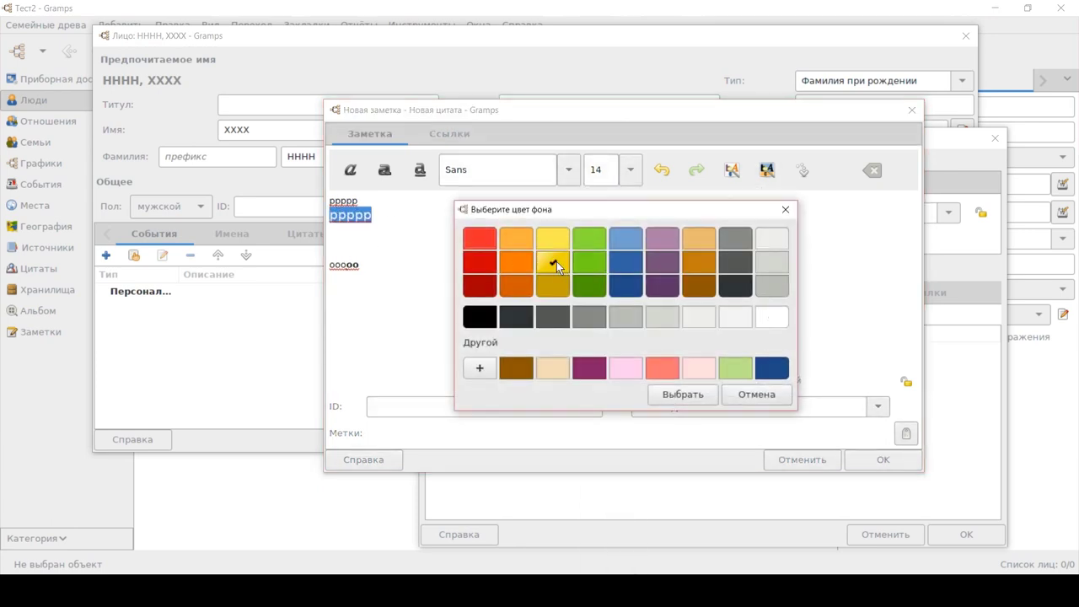
left_click(681, 396)
left_click(492, 309)
- Enable the Свёрстанный option for the note, leave its type as Расшифровка, and save it to the citation
left_click(781, 380)
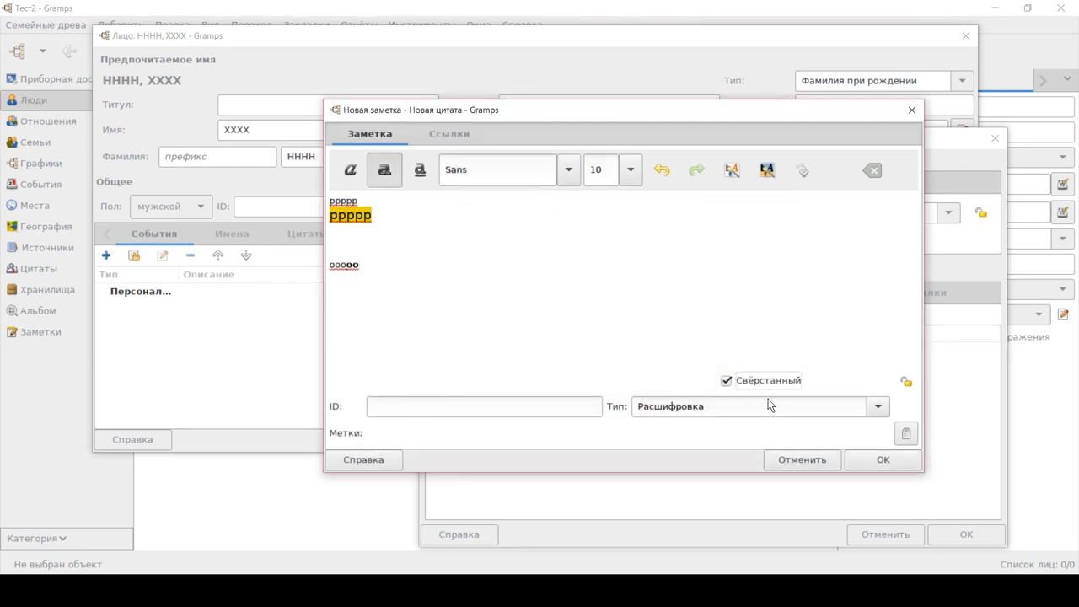
left_click(874, 414)
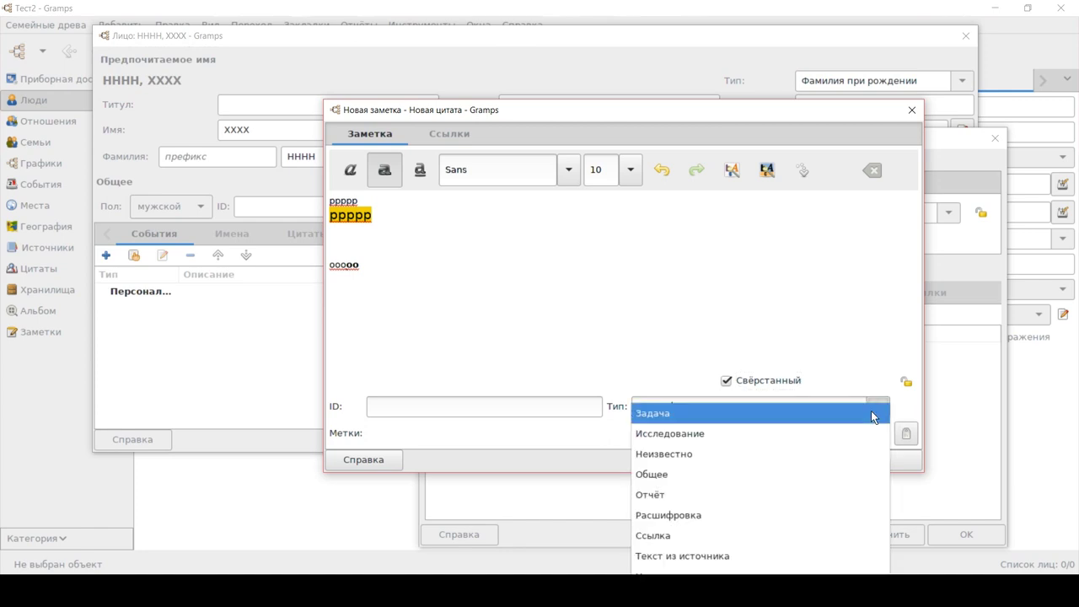
left_click(779, 440)
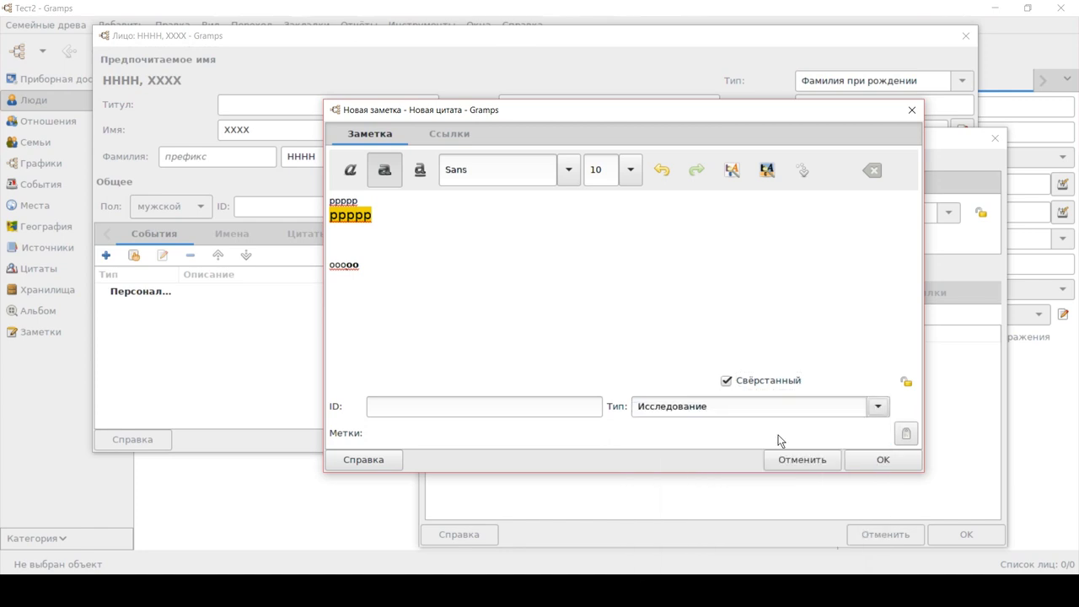
left_click(904, 384)
left_click(877, 406)
left_click(785, 515)
left_click(885, 459)
- Add an attribute ллллл with the value 666-88-65 to the citation
left_click(578, 324)
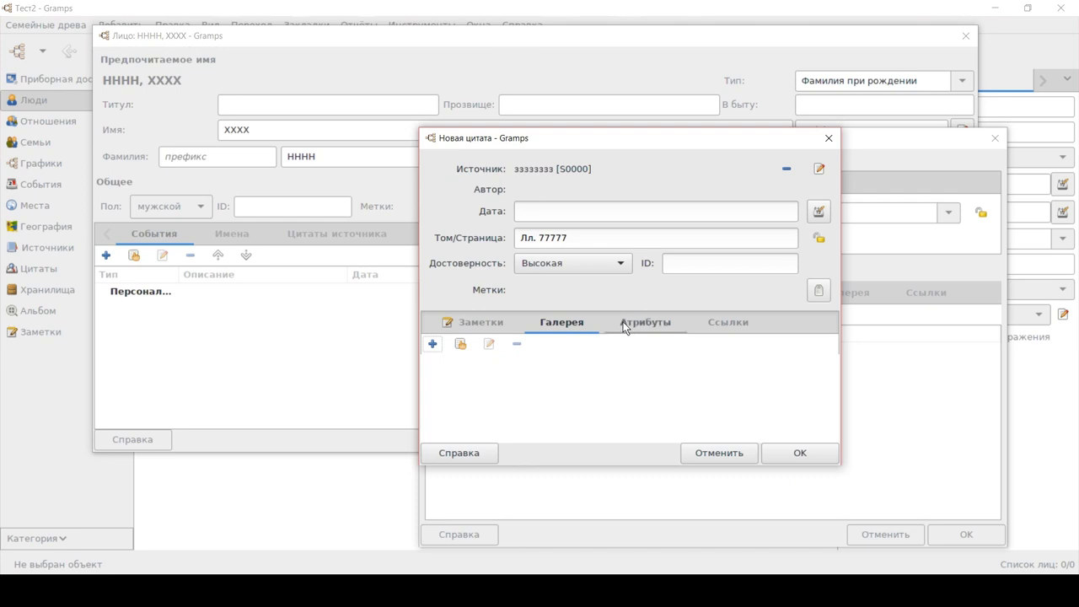
left_click(650, 323)
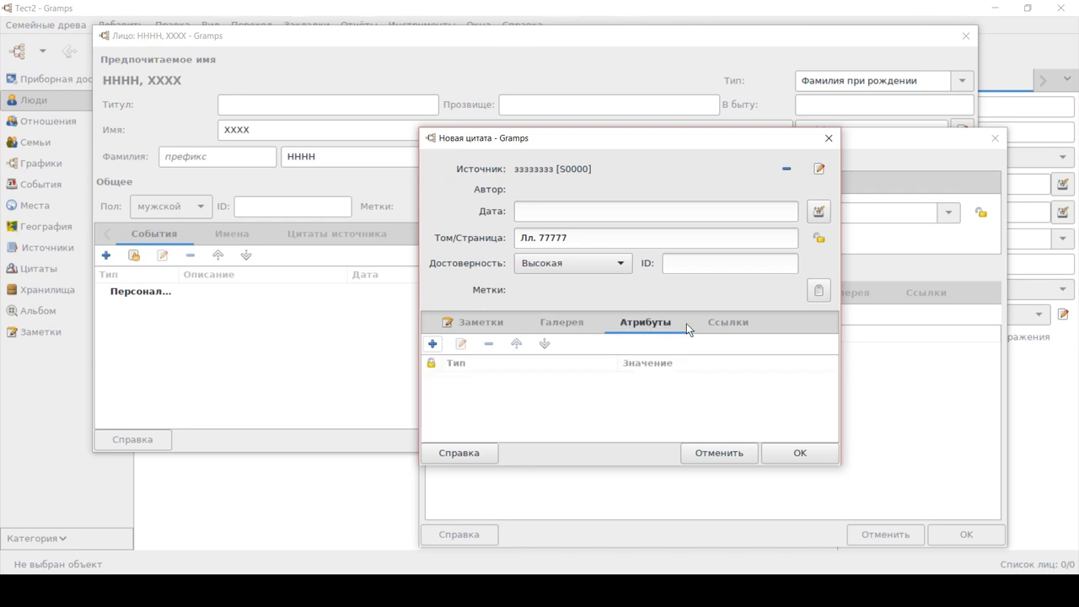
left_click(433, 343)
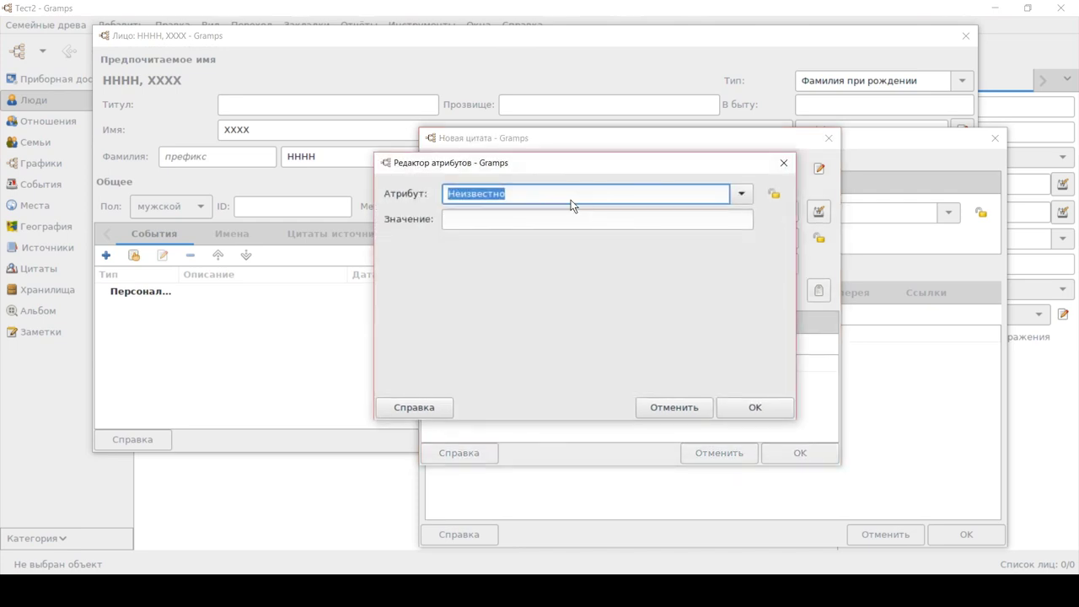
key("BackSpace")
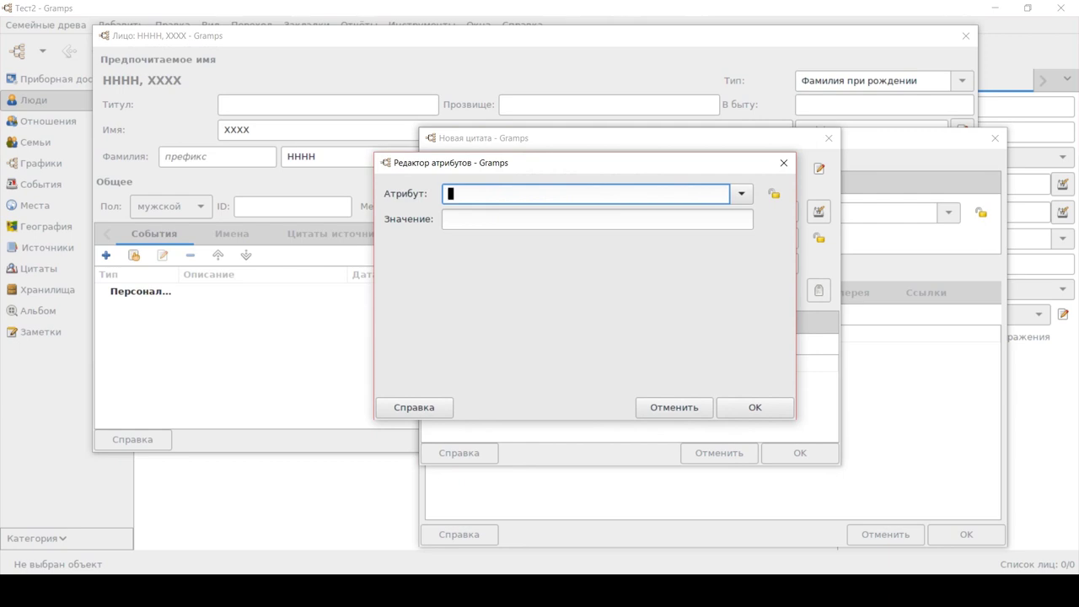
type("ллллл")
left_click(538, 214)
type("666")
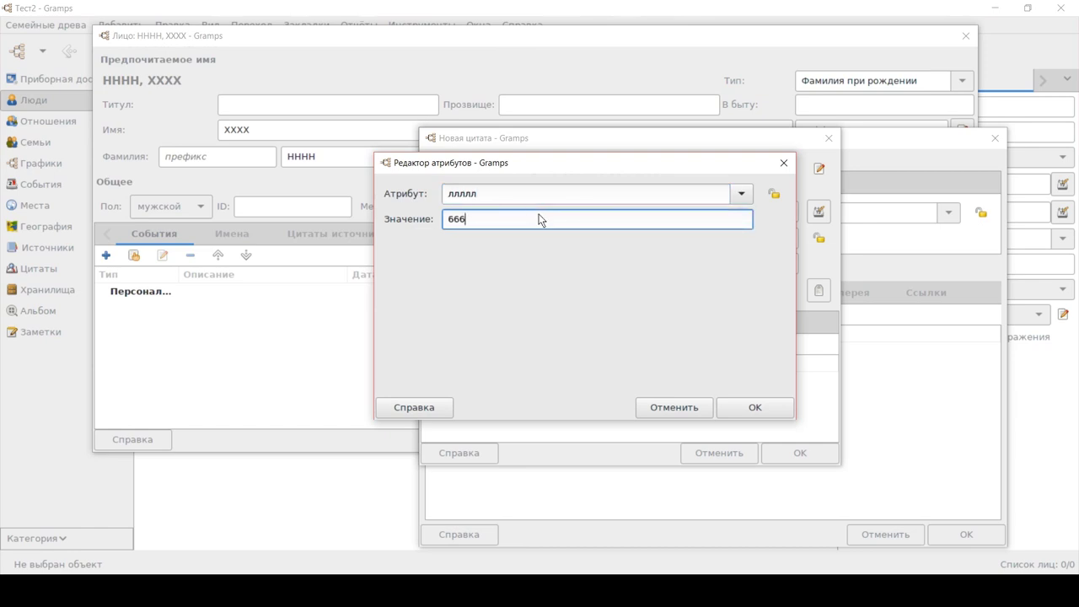
type("-88-65")
left_click(740, 405)
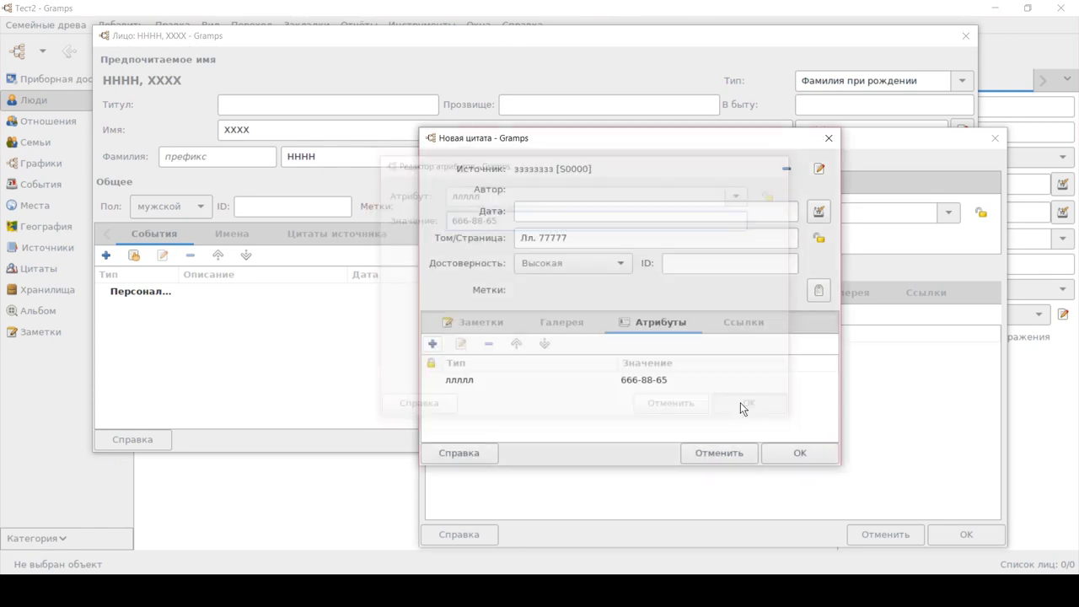
- Add a second attribute, Год МК, with the value 1856 to the citation
left_click(434, 345)
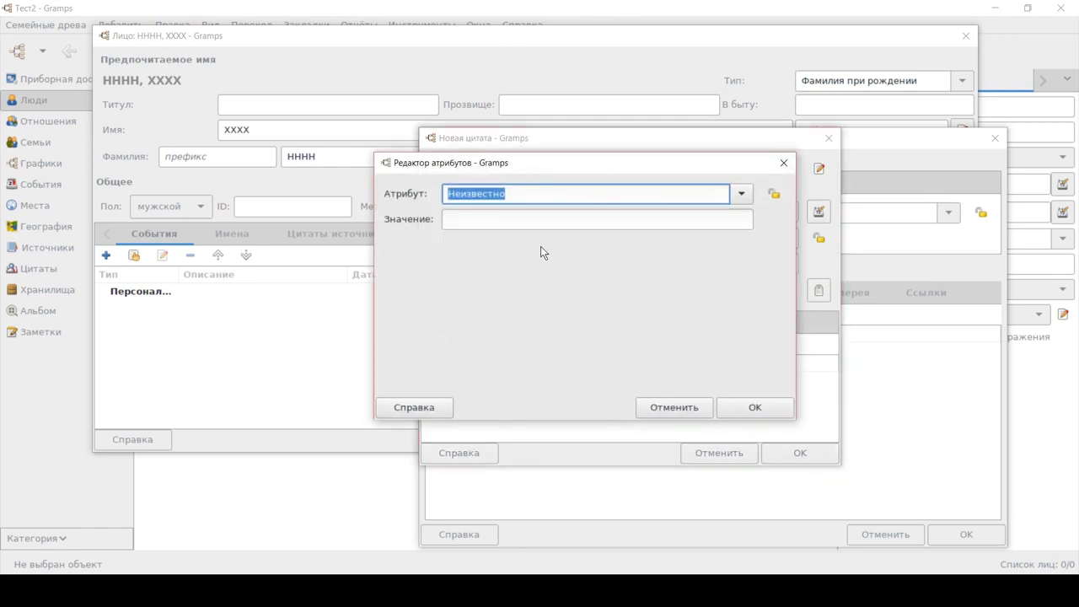
type("Г")
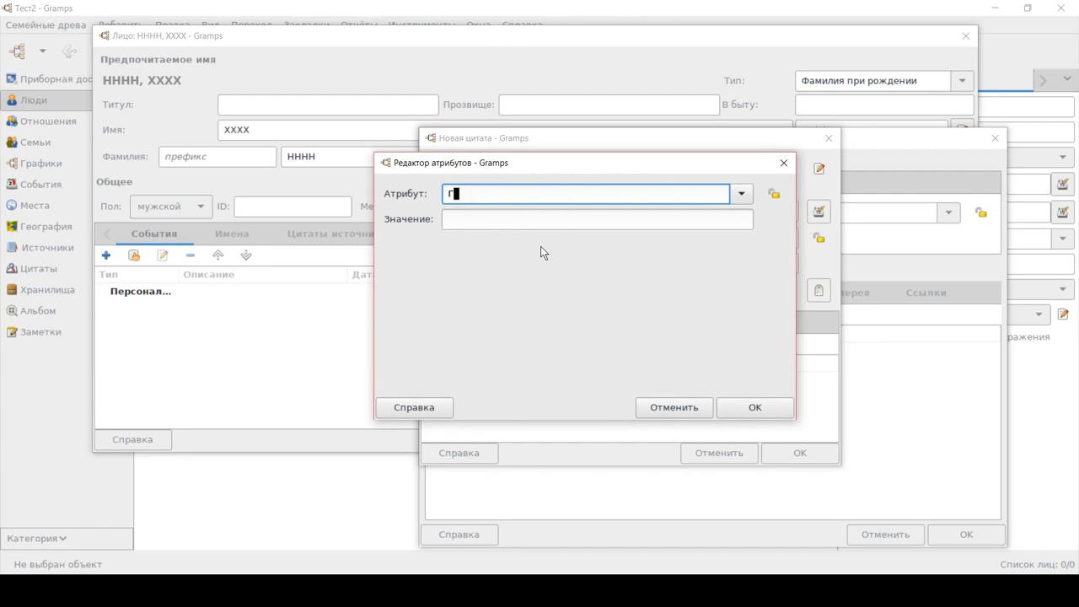
type("од МК")
left_click(535, 220)
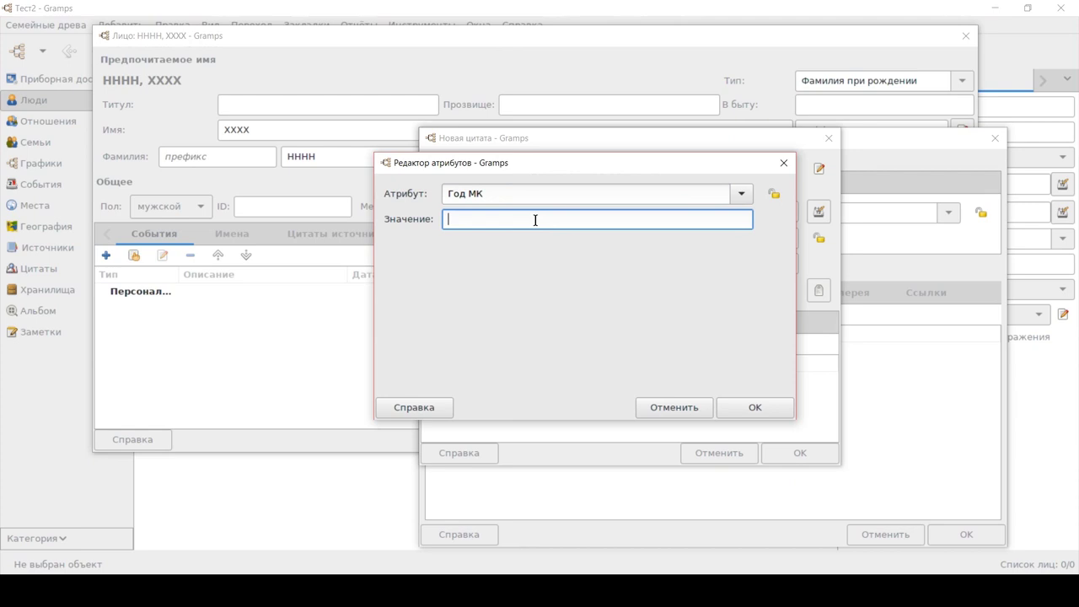
type("1856")
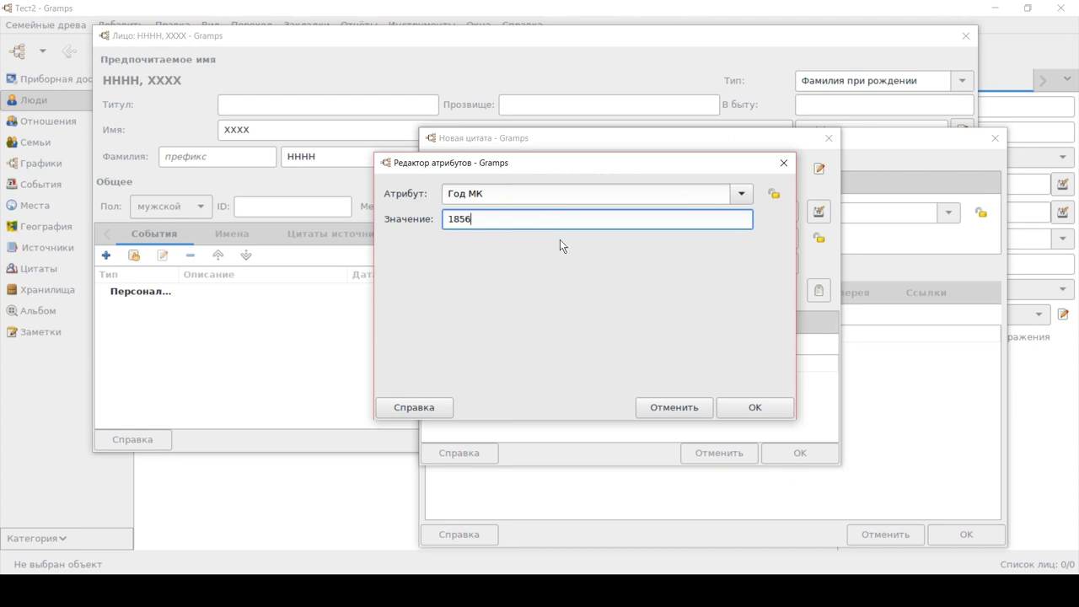
left_click(735, 407)
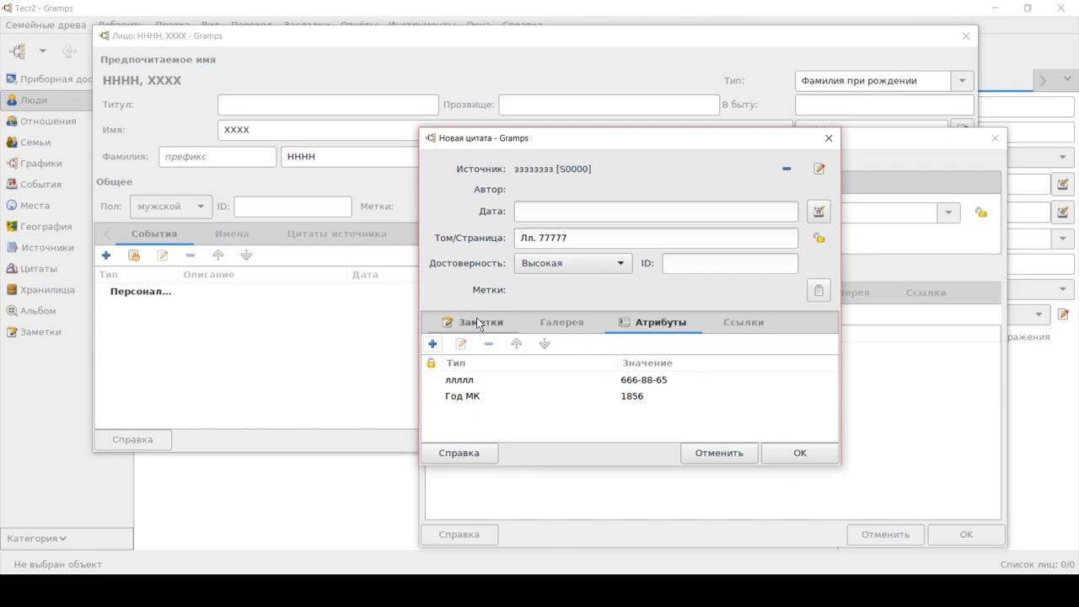
- Review the citation's gallery and attributes, and the repositories of its source, without changing anything
left_click(558, 321)
left_click(668, 314)
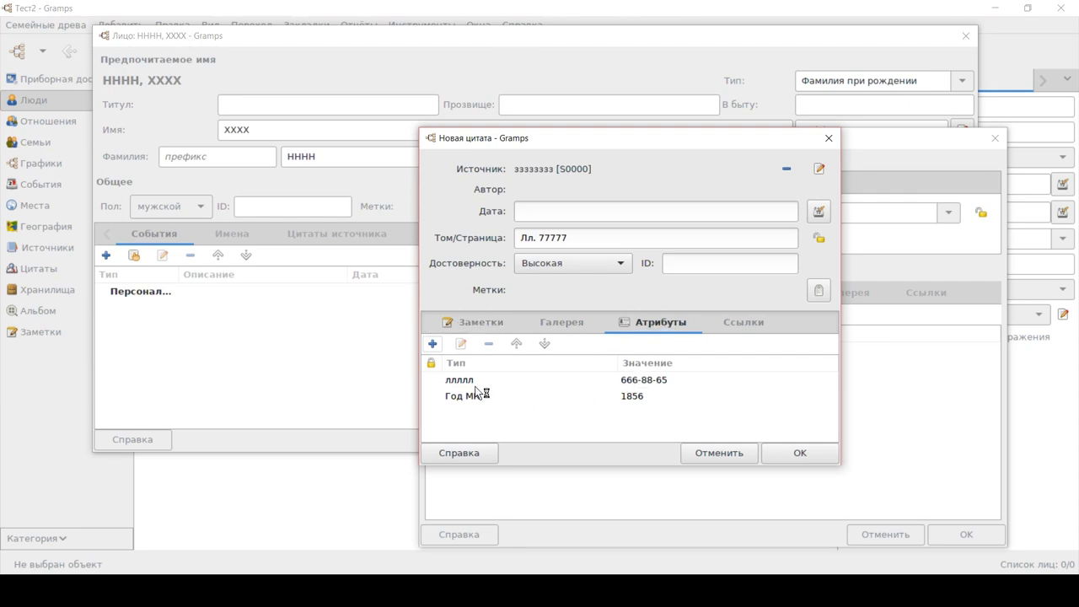
double_click(644, 397)
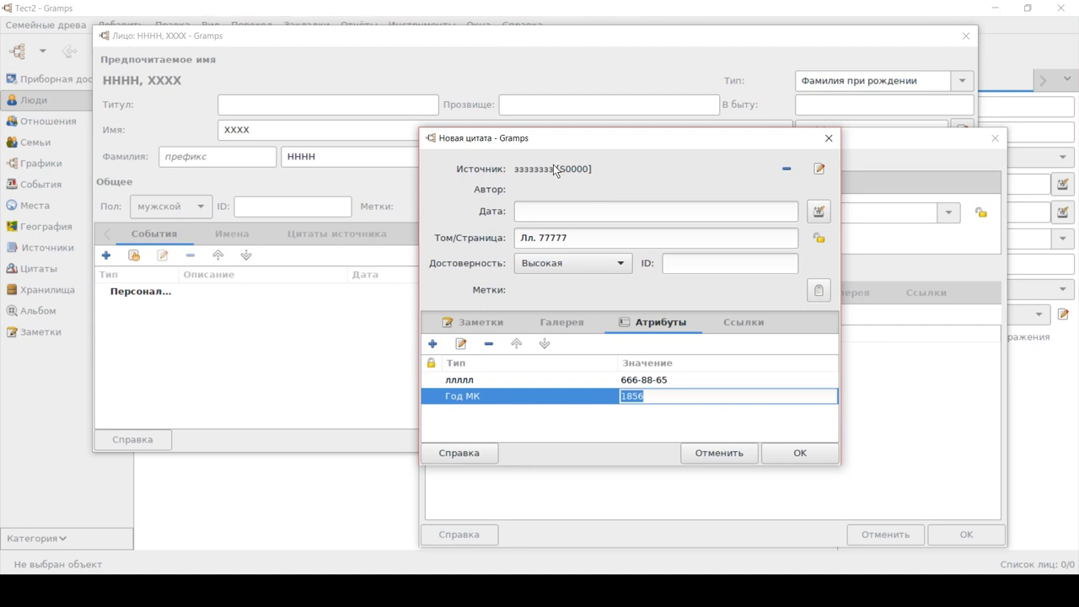
left_click(819, 169)
left_click(713, 301)
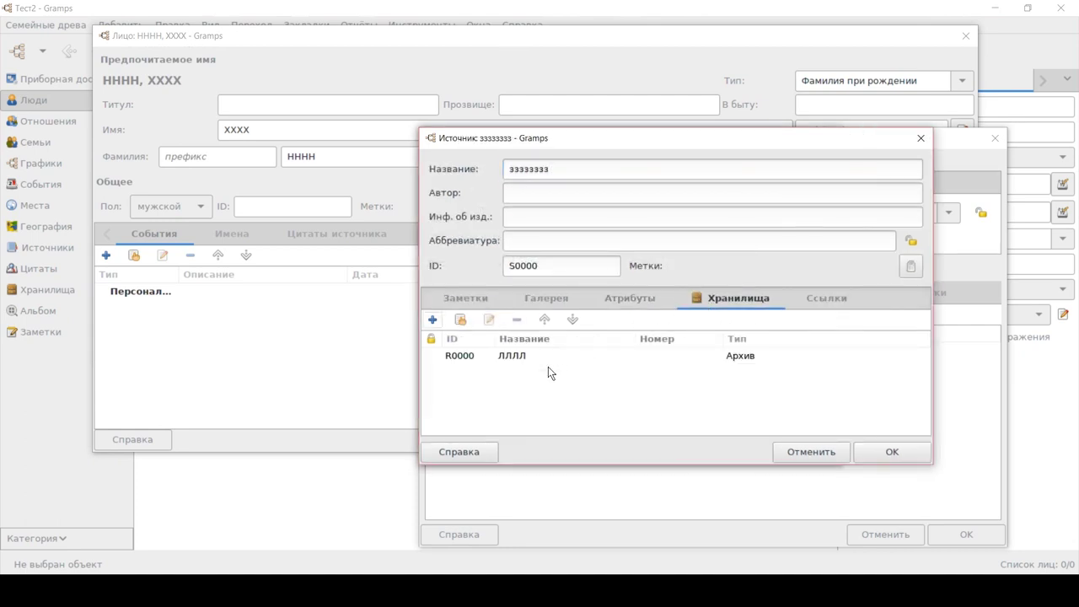
left_click(812, 451)
- Save the new citation to the birth event and save the event to the person
left_click(748, 452)
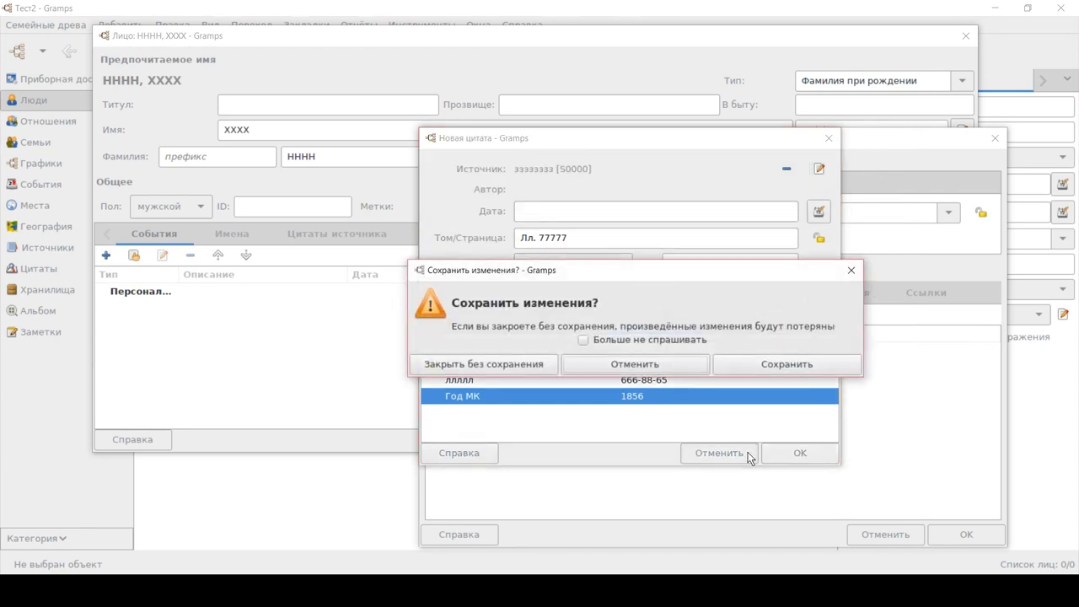
left_click(787, 364)
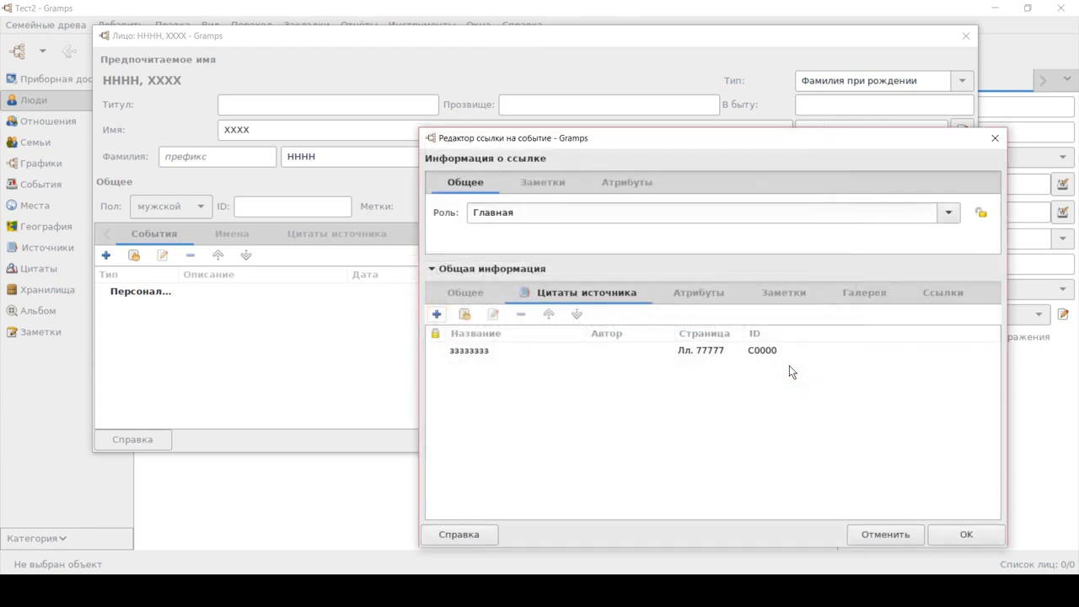
left_click(964, 535)
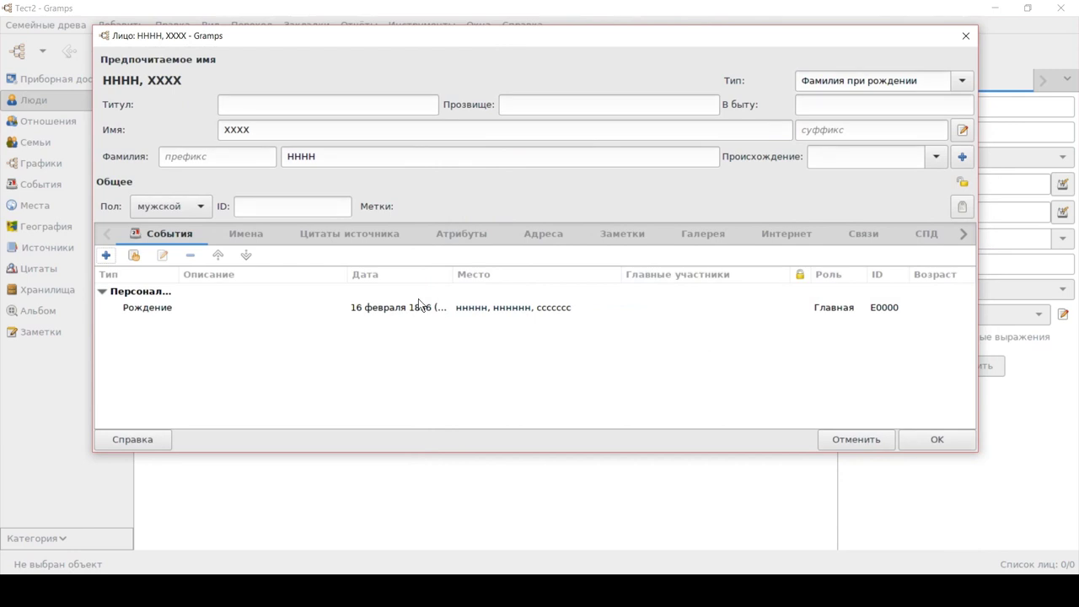
- Attach the existing citation Лл. 77777 of the source зззззззз to the person as a source citation
left_click(327, 233)
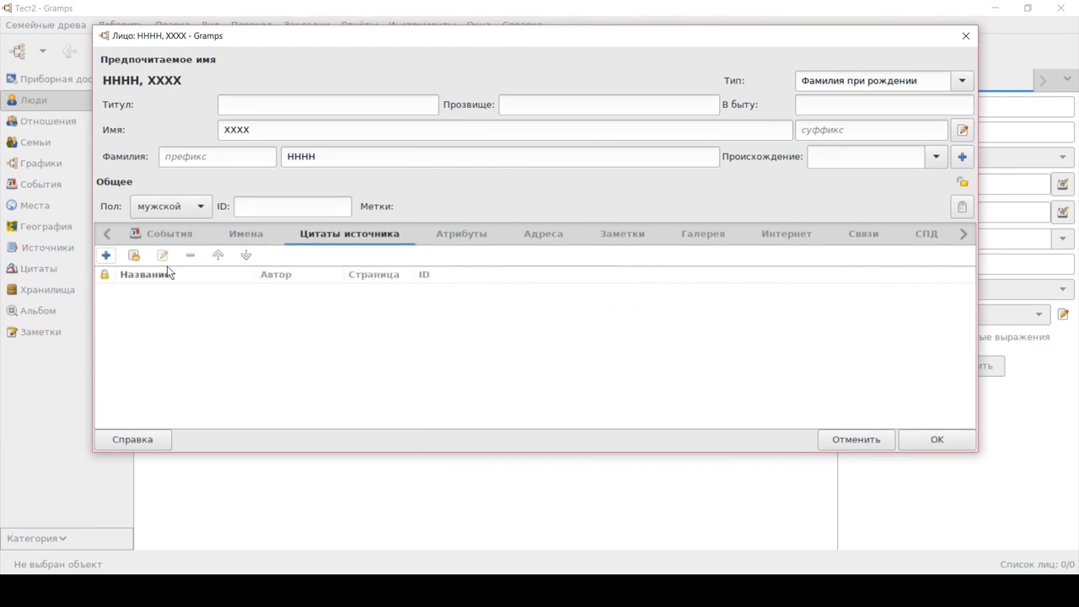
left_click(134, 256)
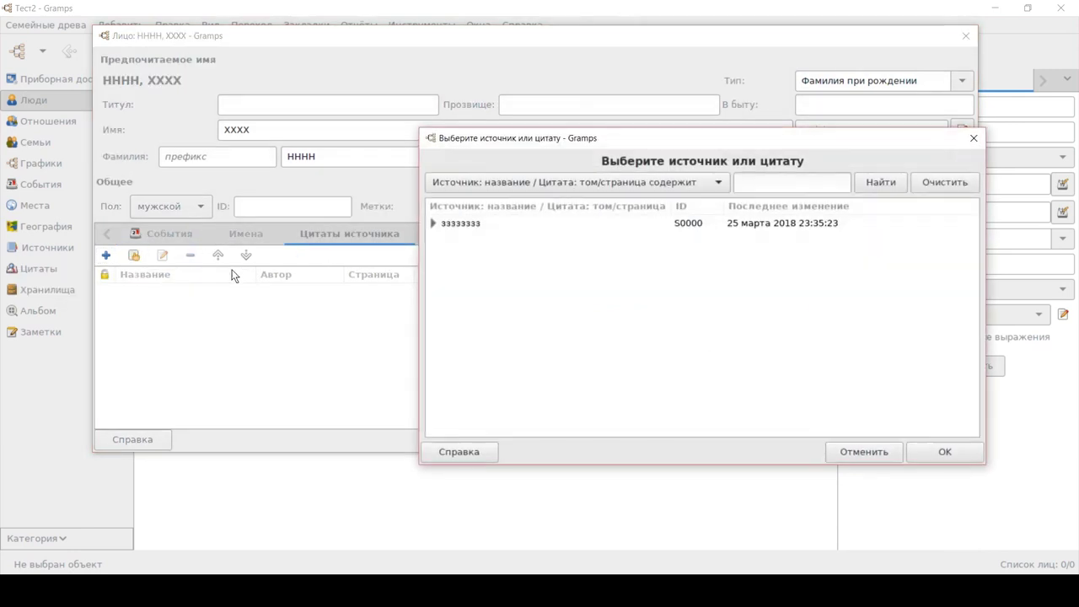
left_click(433, 223)
left_click(470, 245)
left_click(966, 457)
left_click(800, 455)
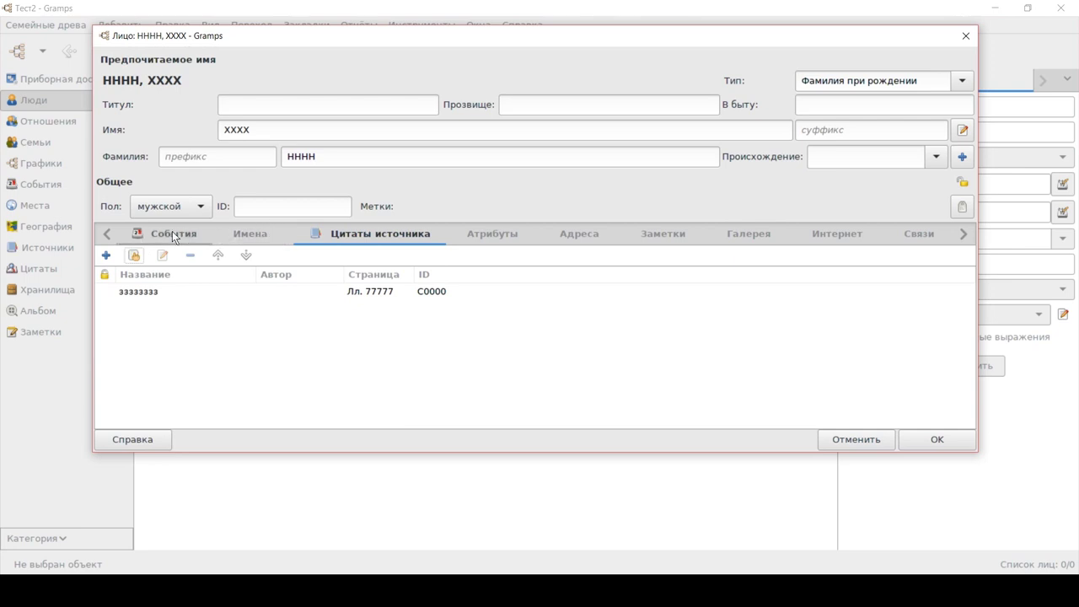
- Attach the existing Расшифровка note to the person's notes
left_click(678, 238)
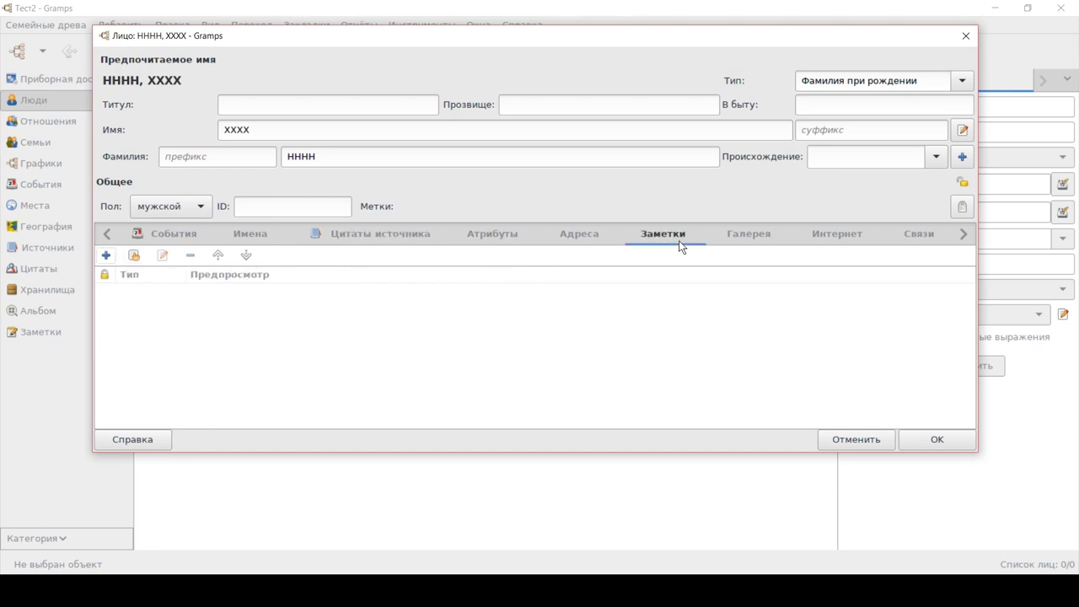
left_click(134, 256)
left_click(347, 170)
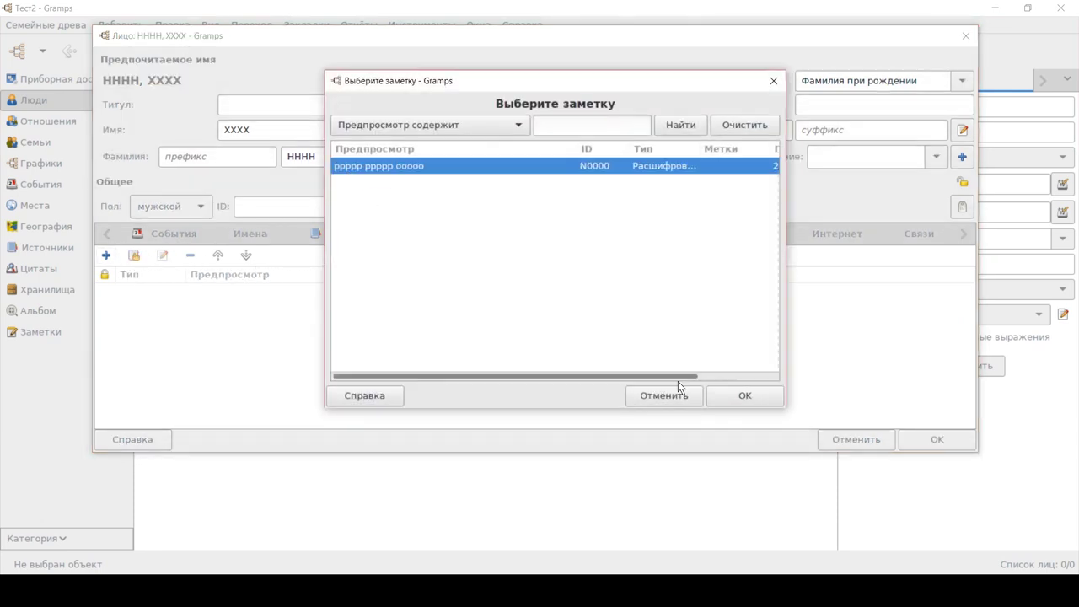
left_click(727, 394)
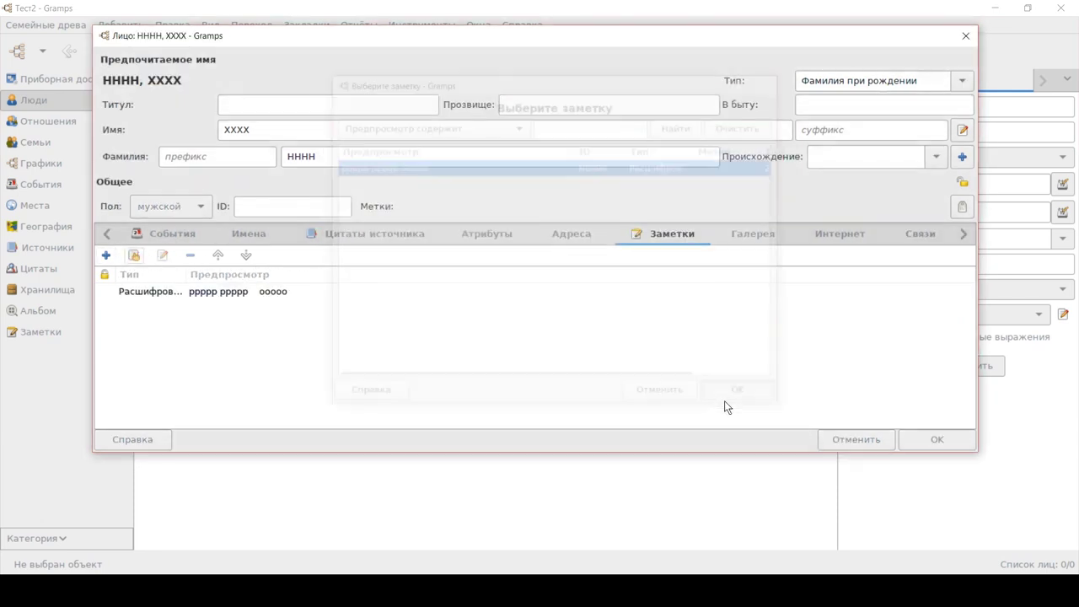
- Save the finished person and start a second person record, entering the given name and surname
left_click(933, 441)
left_click(166, 48)
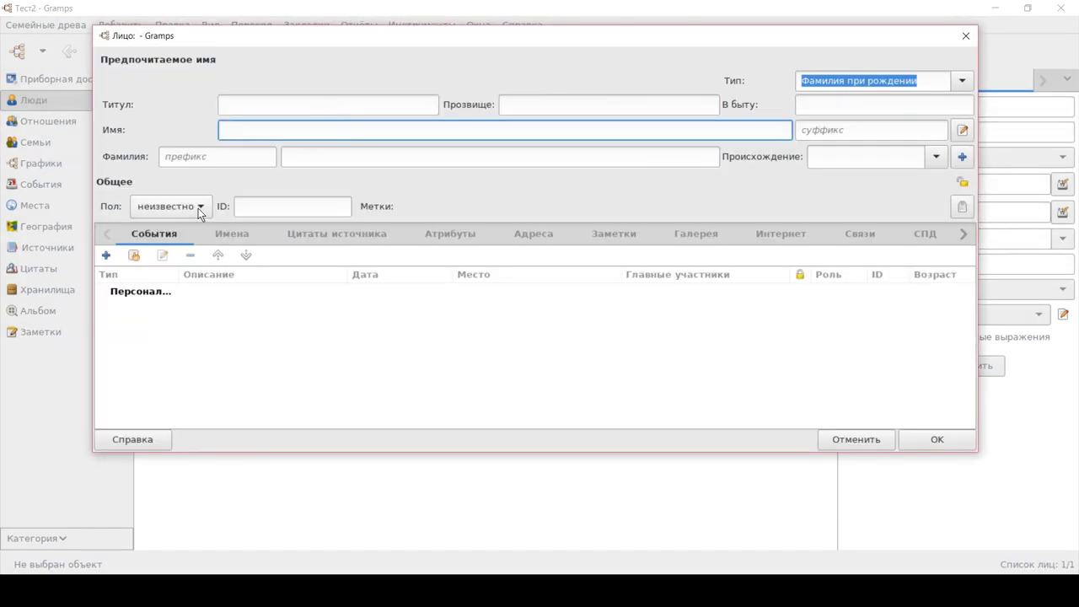
left_click(198, 208)
left_click(194, 181)
left_click(193, 200)
left_click(192, 184)
left_click(263, 128)
type("лллл")
left_click(293, 158)
type("иииииии")
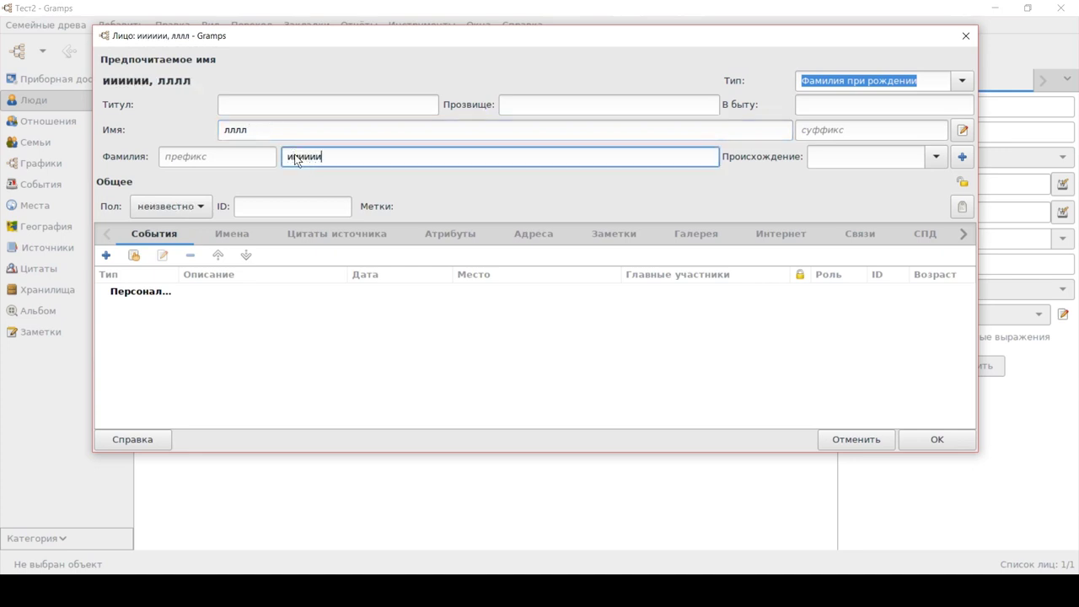
- Set the surname's origin to Фамилия (принятая) and the name type to Фамилия в браке
left_click(935, 157)
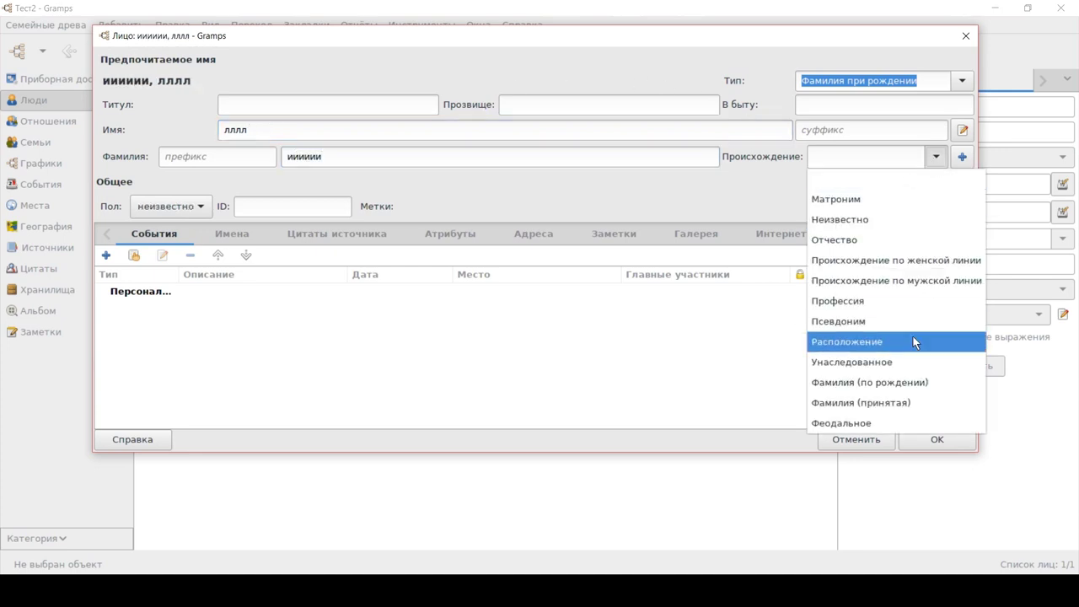
left_click(928, 403)
left_click(962, 80)
left_click(937, 133)
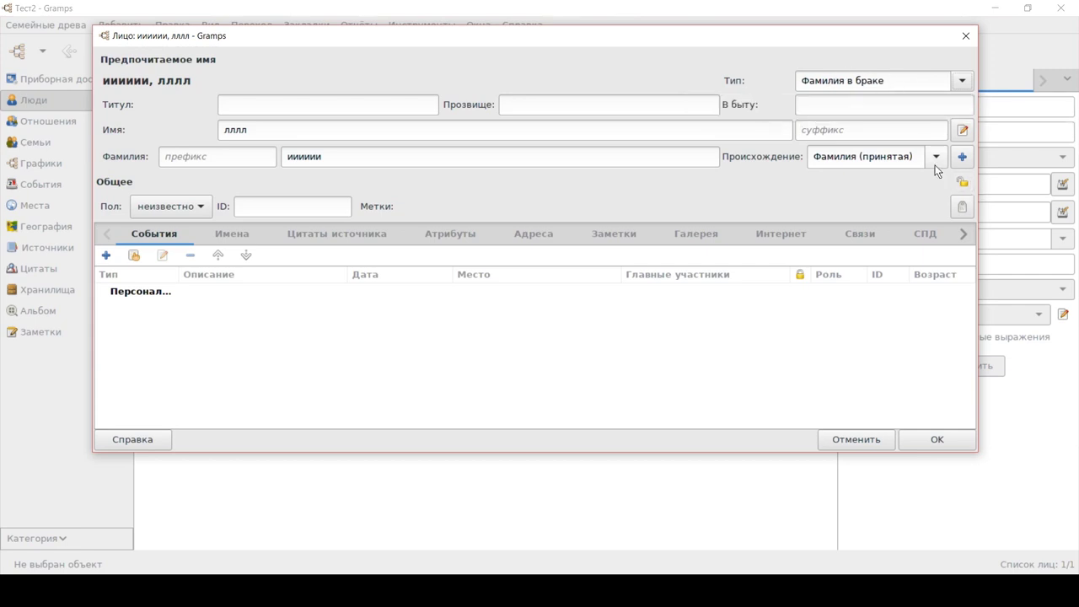
- Switch the name to multiple surnames and add a second surname with the origin Фамилия (по рождению)
left_click(961, 157)
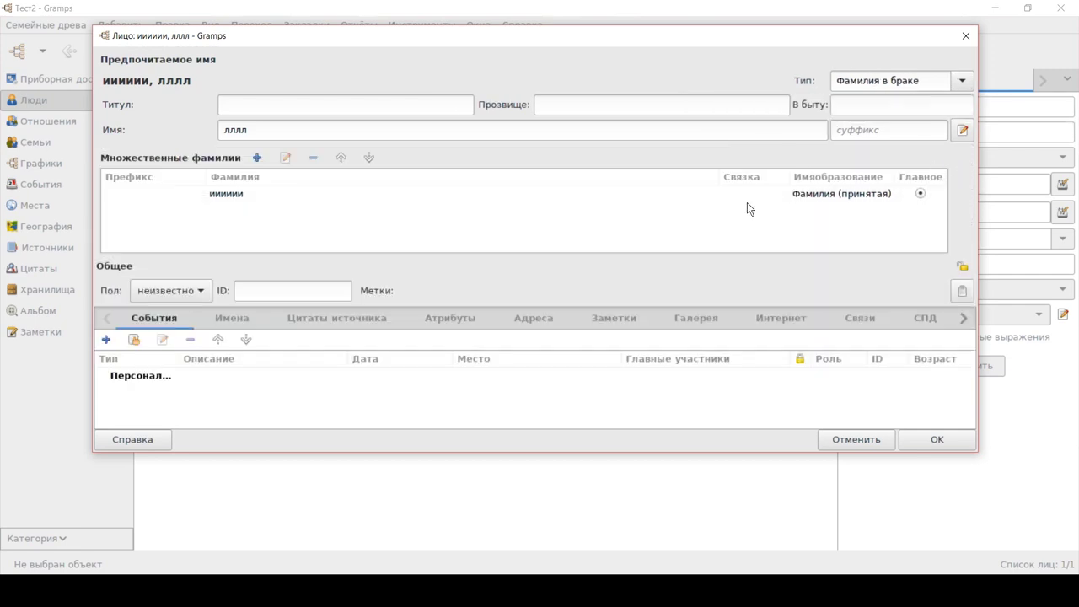
left_click(257, 157)
left_click(268, 208)
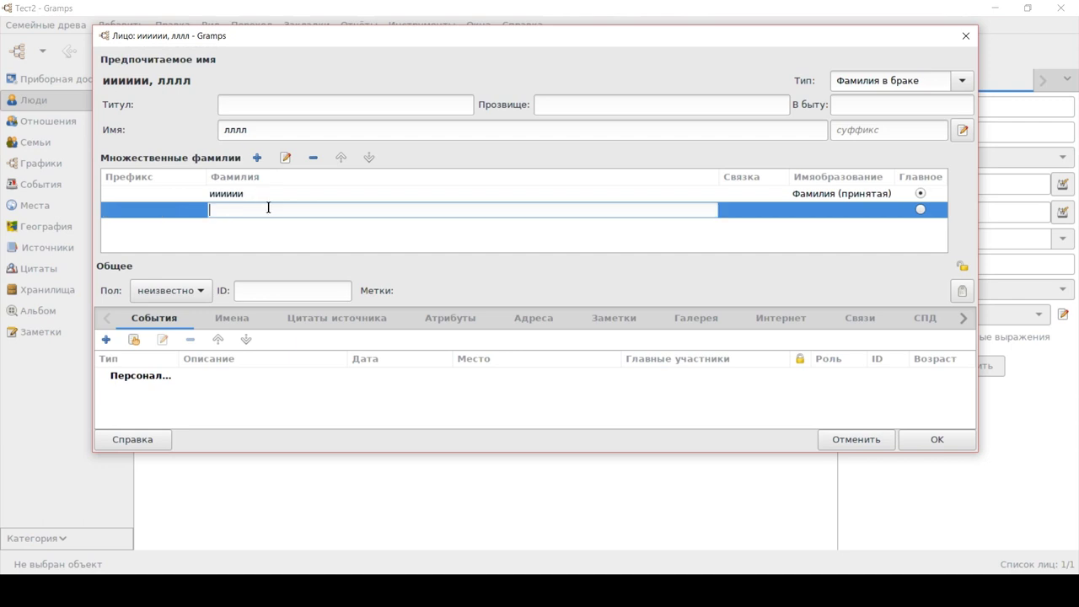
type("оооооо")
left_click(876, 210)
left_click(882, 210)
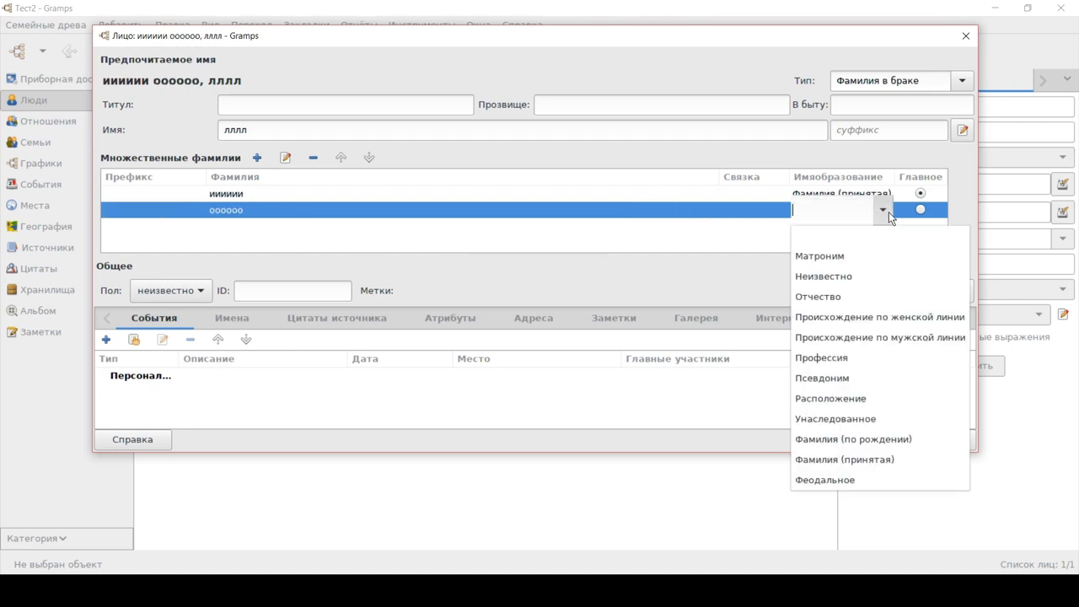
left_click(887, 443)
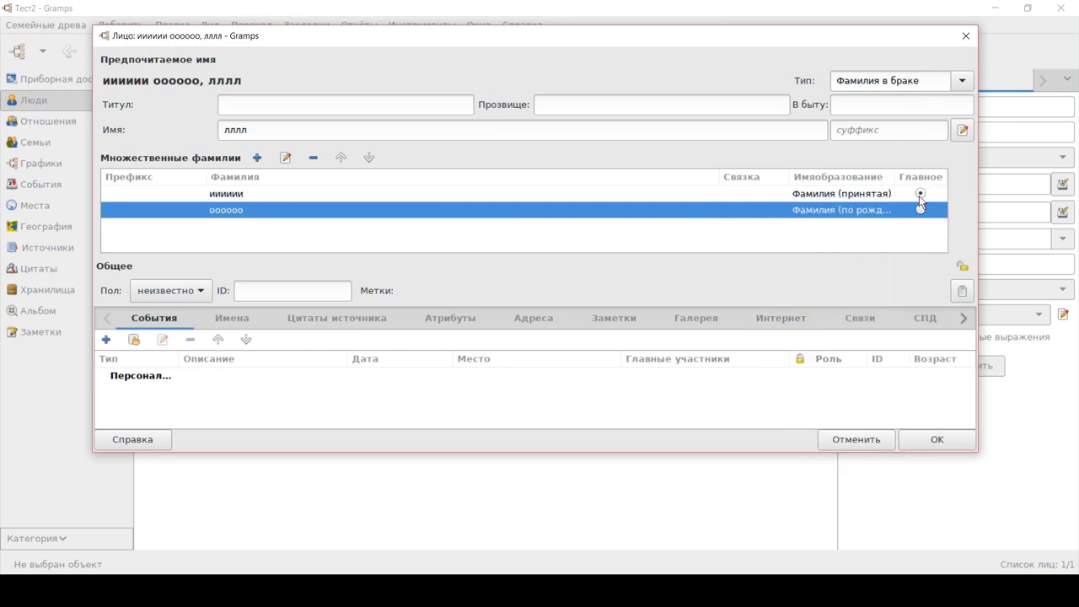
- Set the person's gender to женский and save the person
left_click(173, 290)
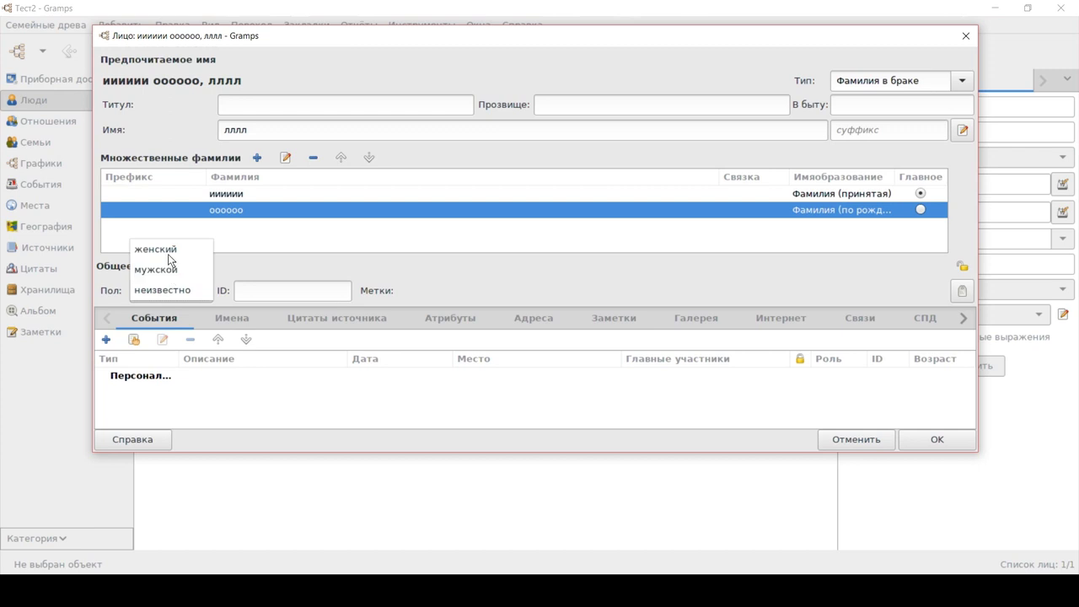
left_click(168, 250)
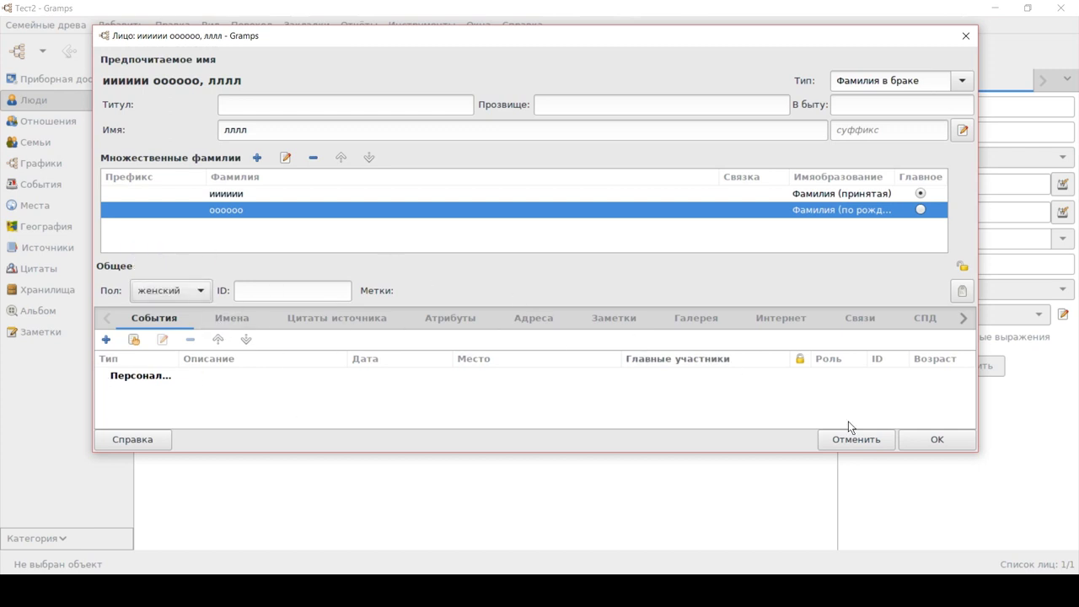
left_click(959, 444)
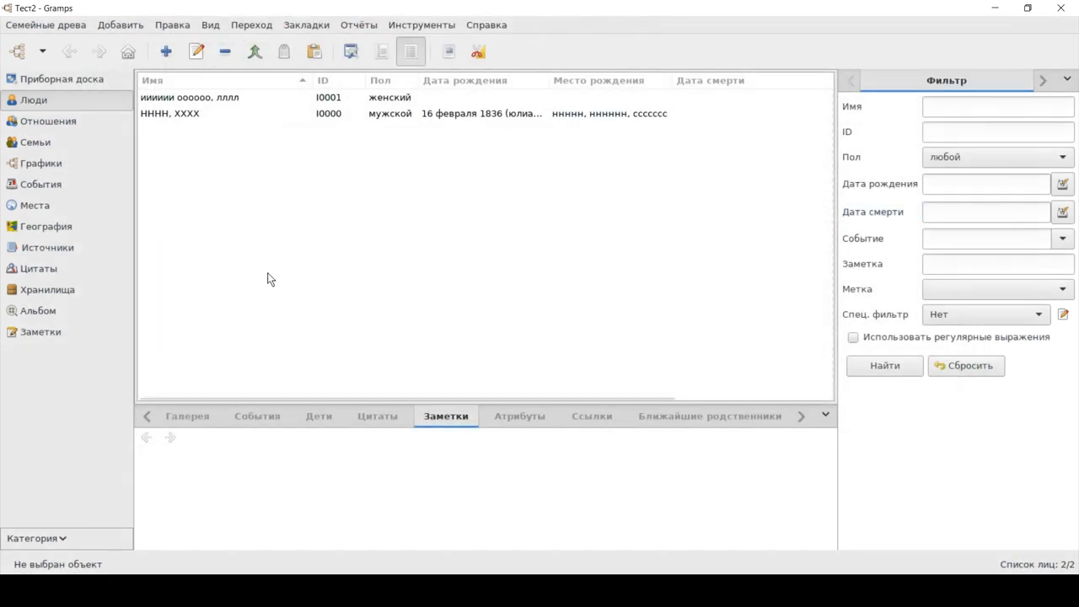
- Create a new family and assign the existing male person as Отец/партнёр №1
left_click(51, 143)
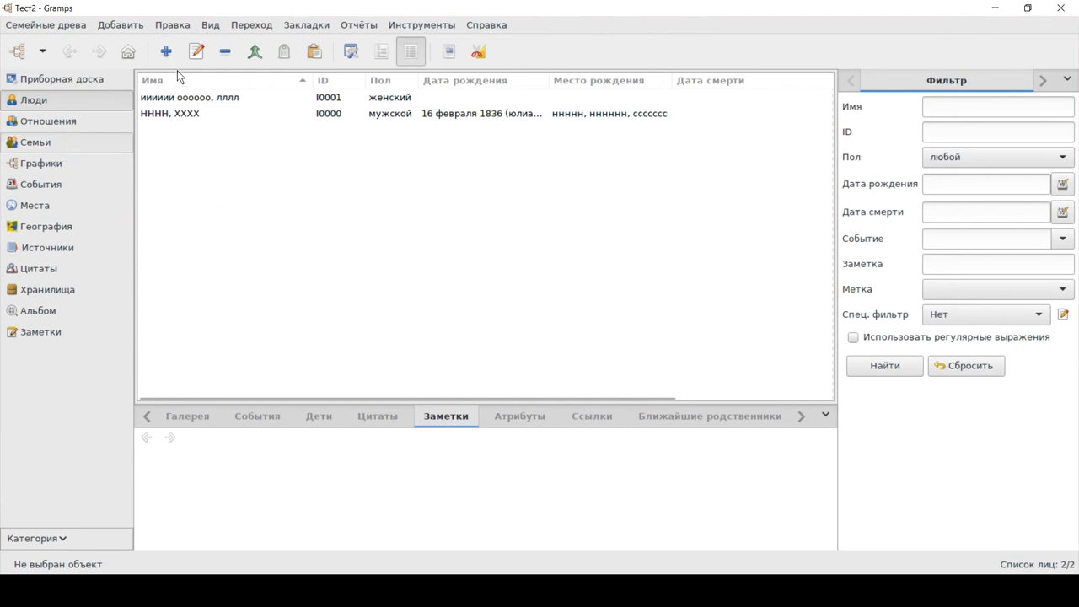
left_click(139, 57)
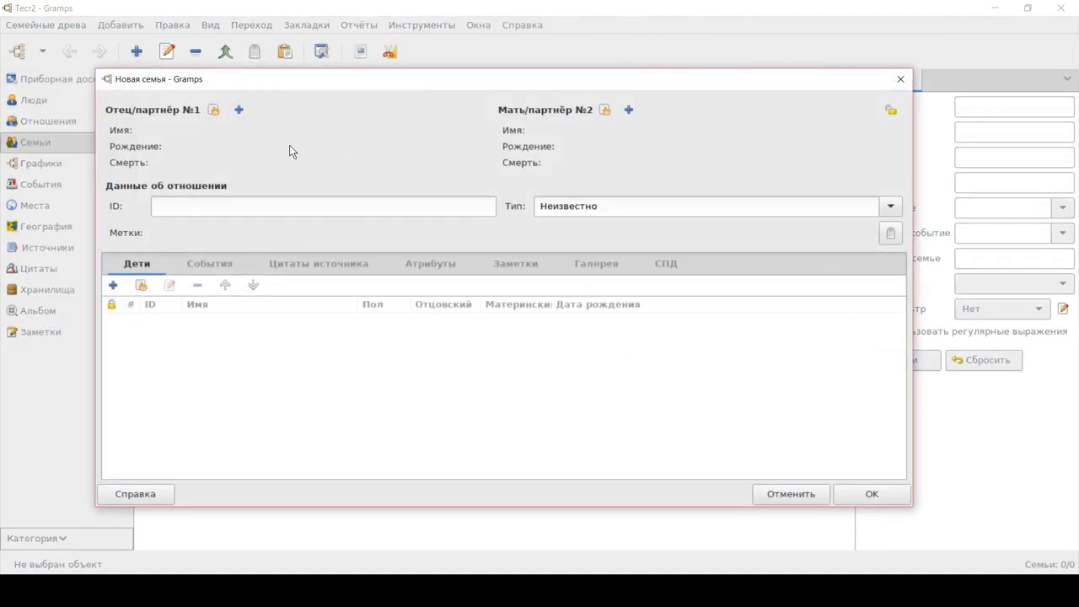
left_click(212, 111)
left_click(468, 220)
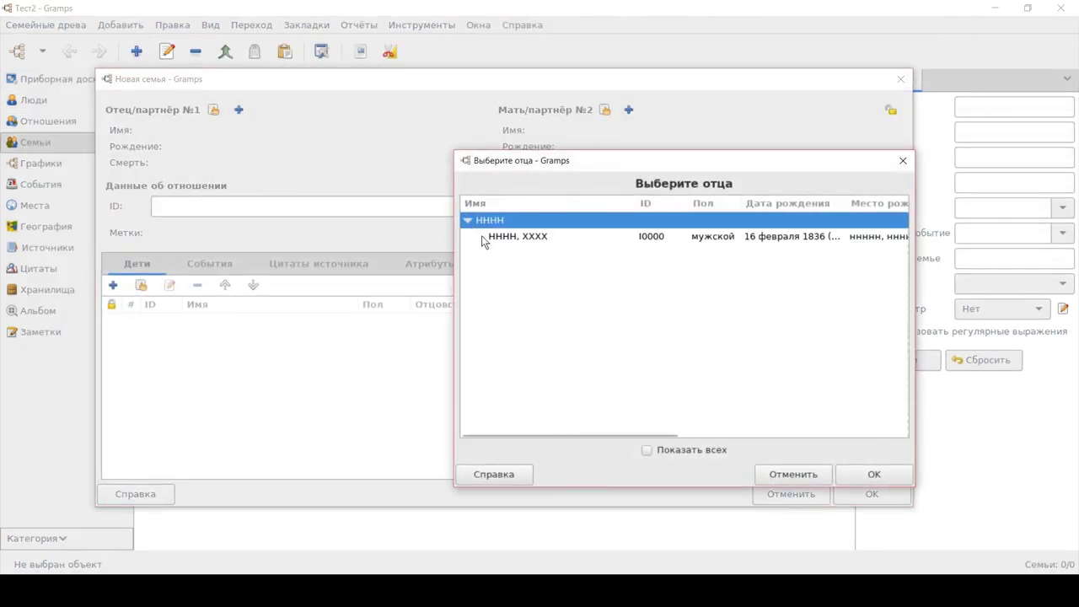
left_click(517, 236)
left_click(875, 473)
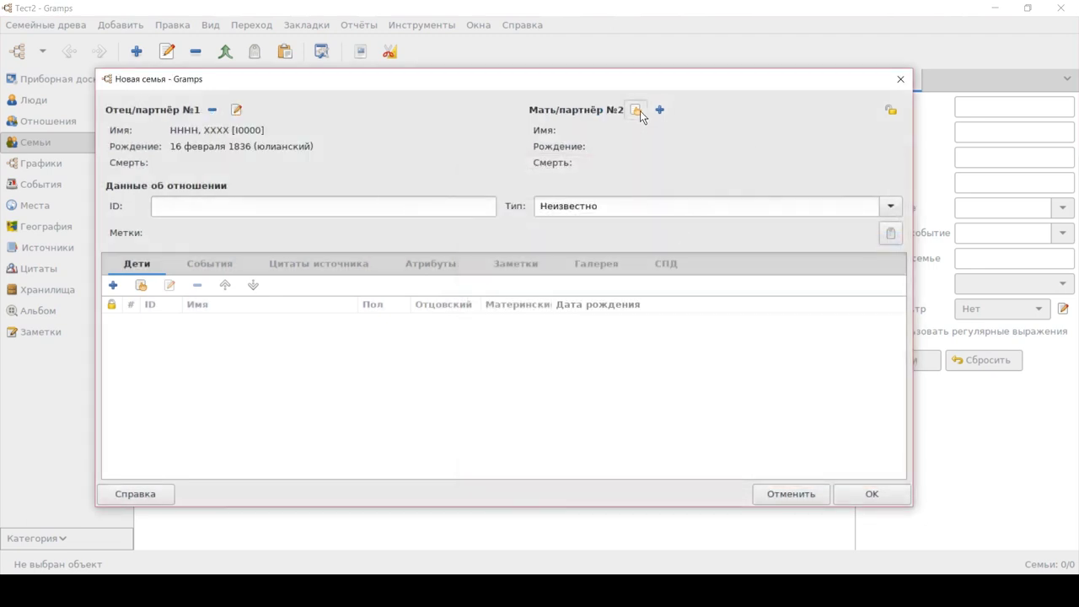
- Assign the existing female person as Мать/партнёр №2 of the new family
left_click(636, 110)
left_click(473, 221)
left_click(469, 220)
left_click(497, 238)
left_click(871, 463)
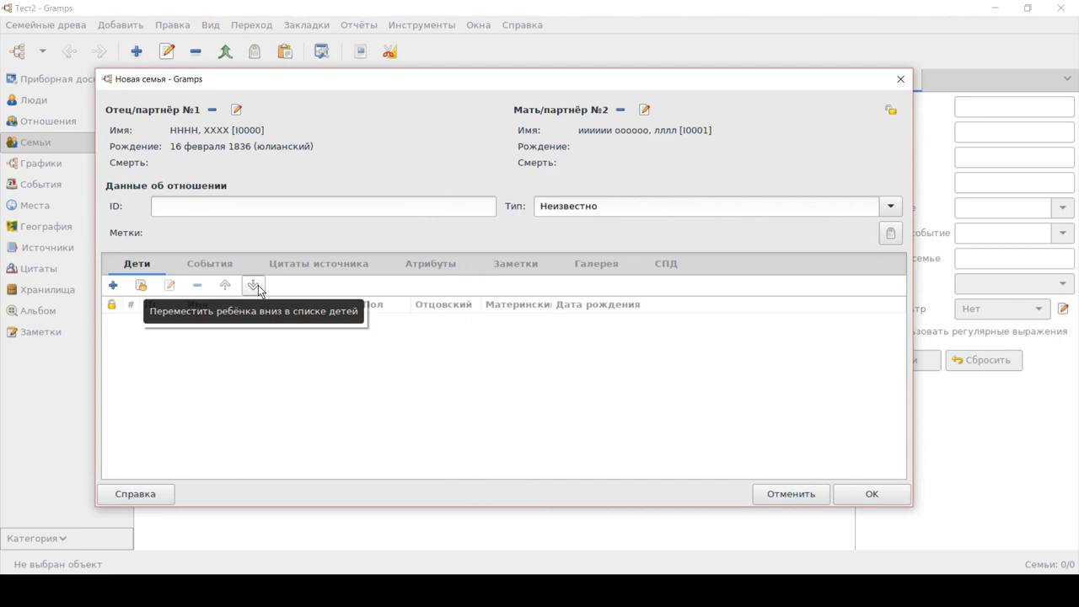
- Set the family's relationship type to Женаты, check its source citations and notes, and save the family
left_click(811, 206)
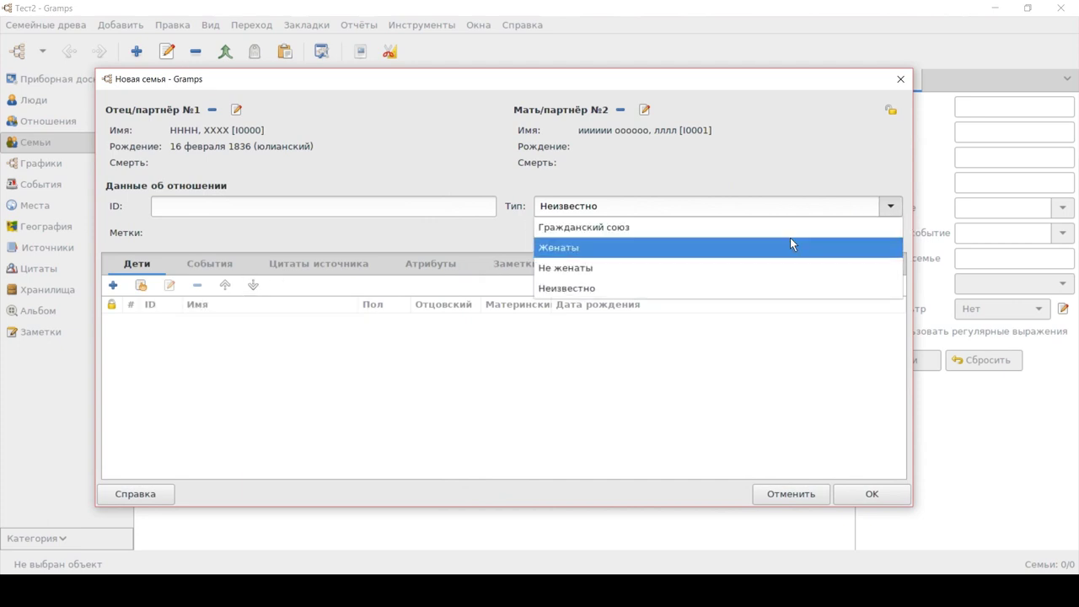
left_click(790, 240)
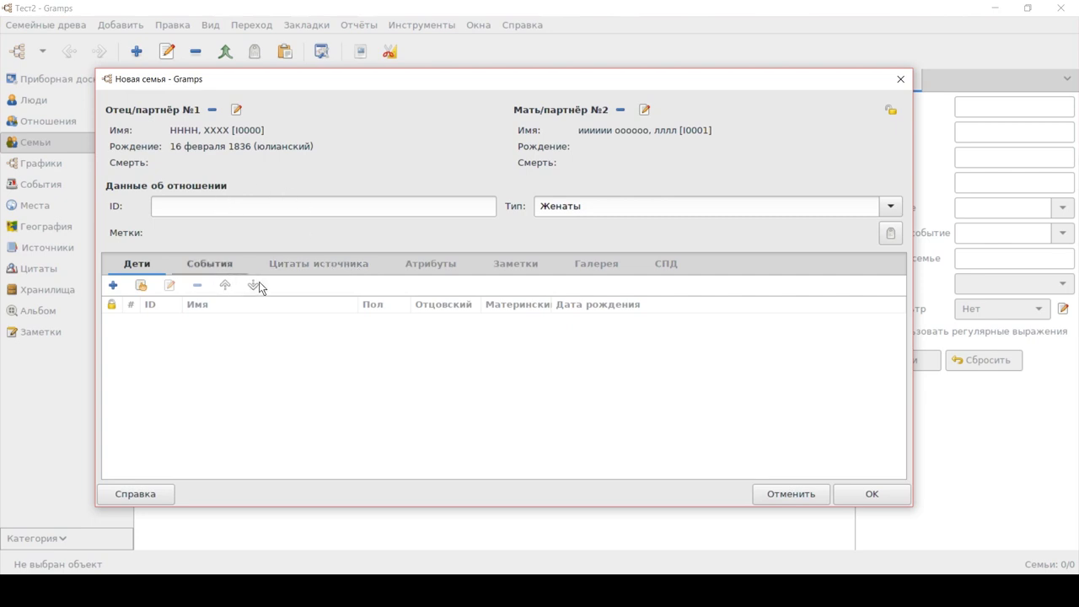
left_click(304, 263)
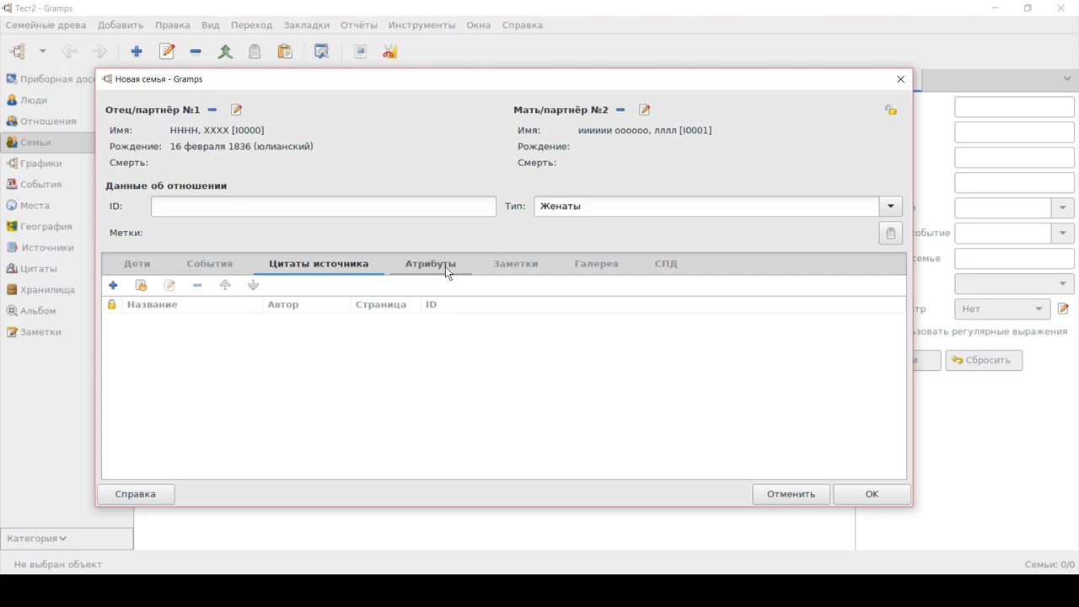
left_click(484, 266)
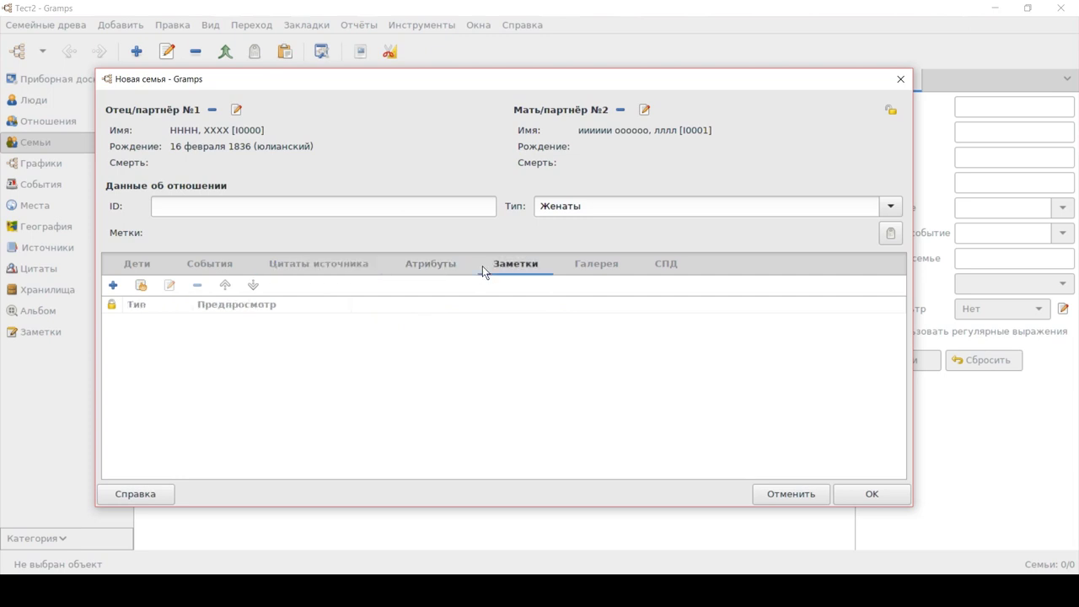
left_click(138, 272)
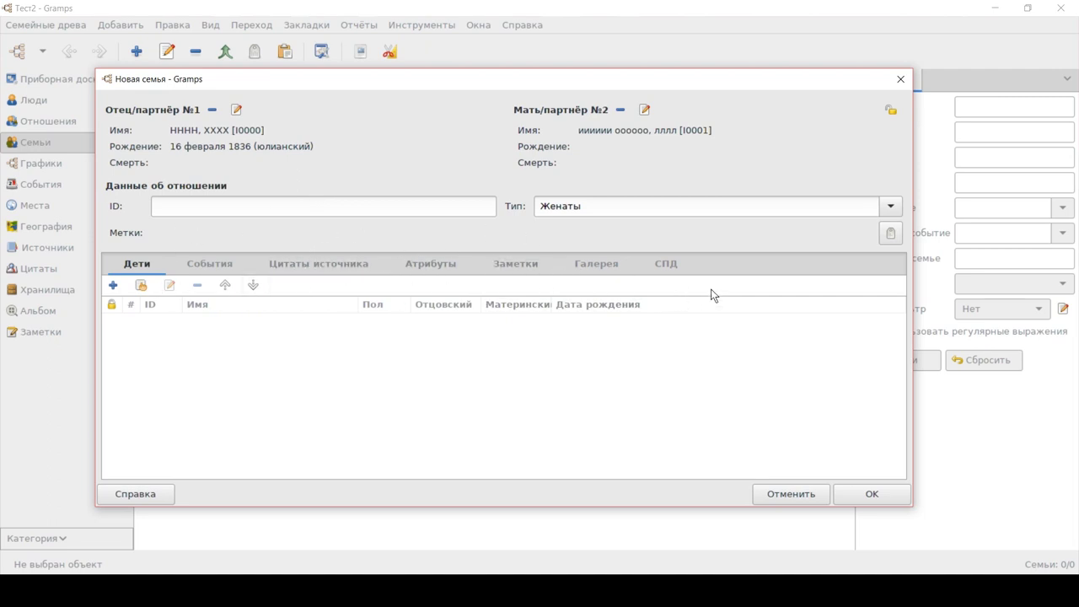
left_click(867, 488)
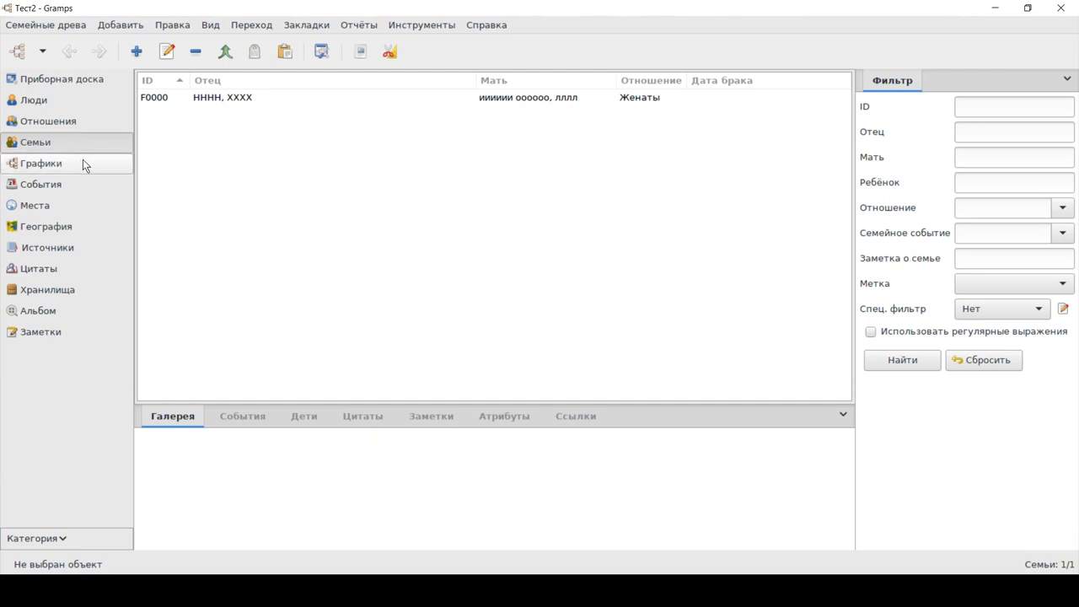
- Make the male person the active person in the people list and view his pedigree chart
left_click(218, 97)
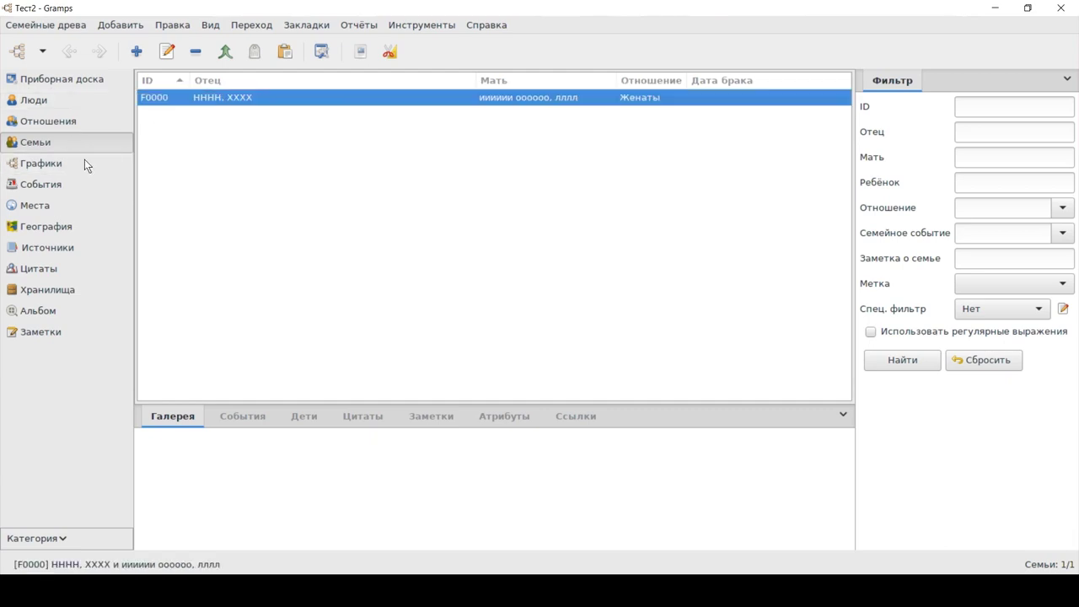
left_click(79, 167)
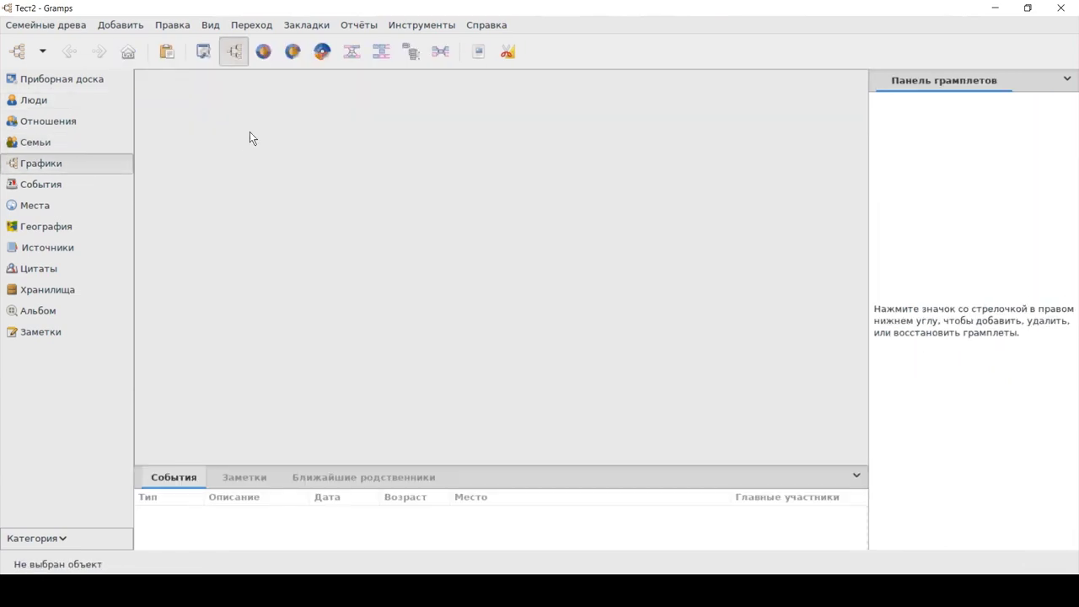
left_click(296, 58)
left_click(259, 54)
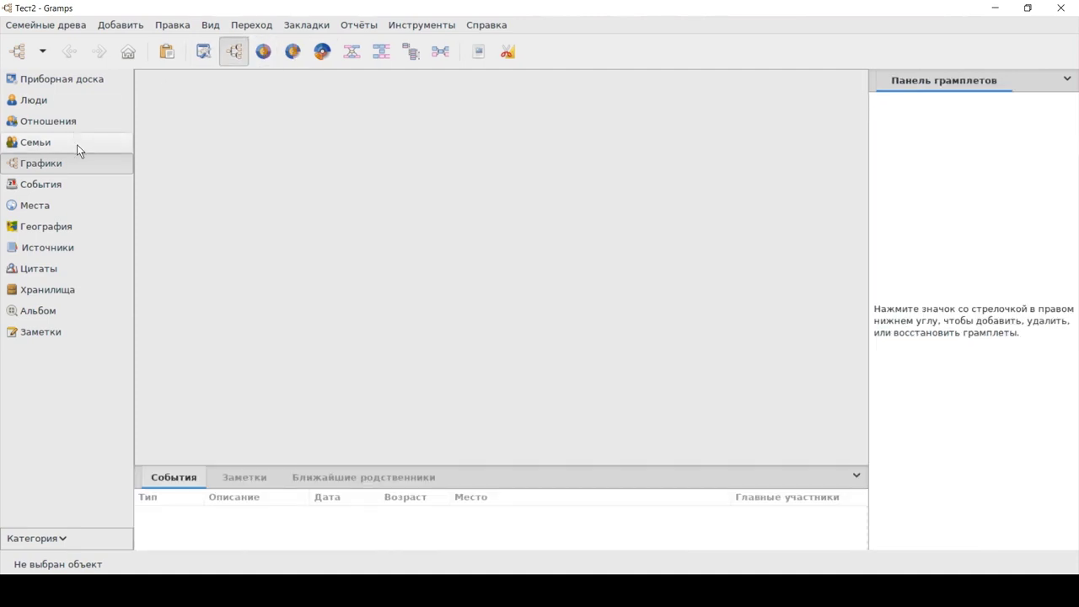
left_click(82, 100)
left_click(178, 113)
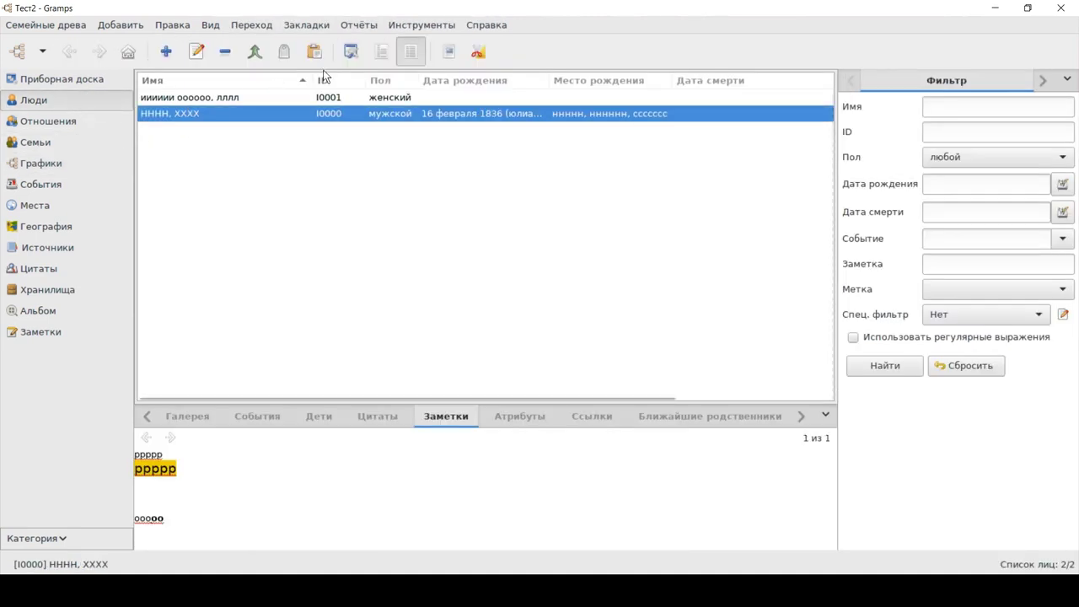
left_click(77, 162)
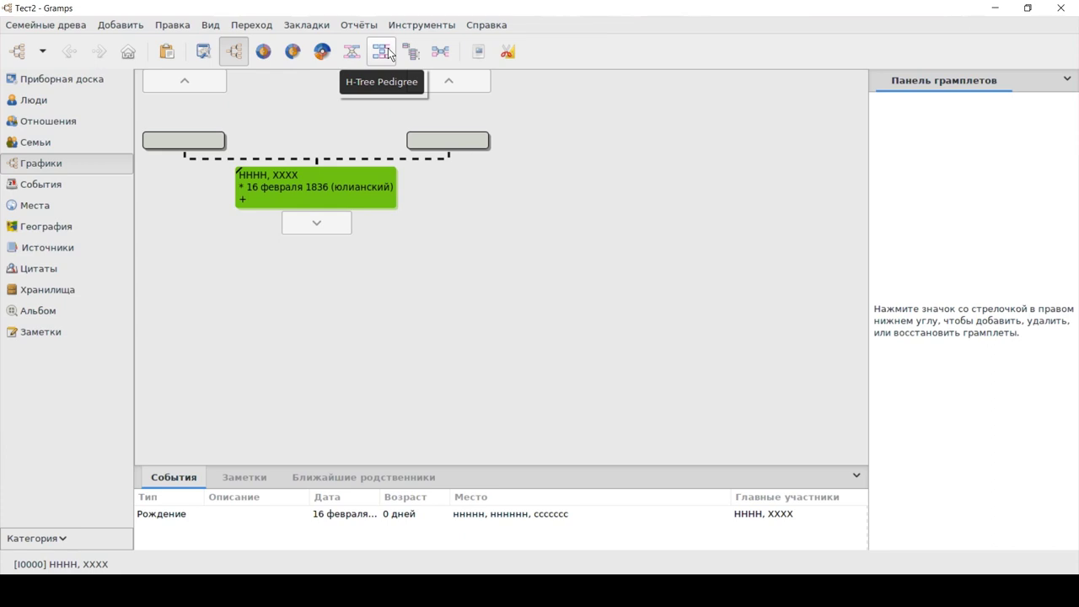
left_click(489, 27)
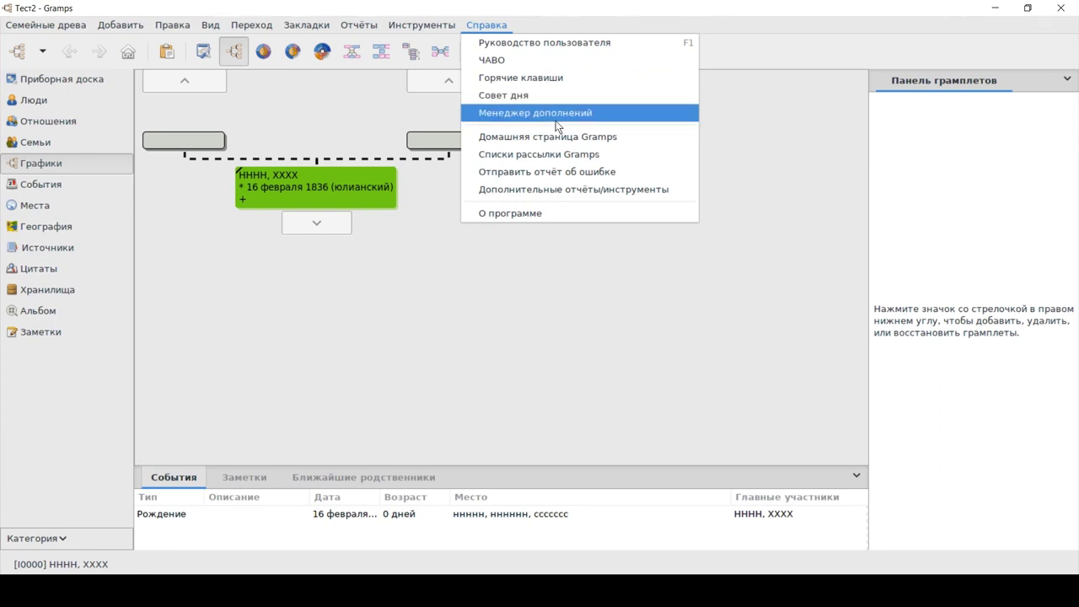
left_click(539, 158)
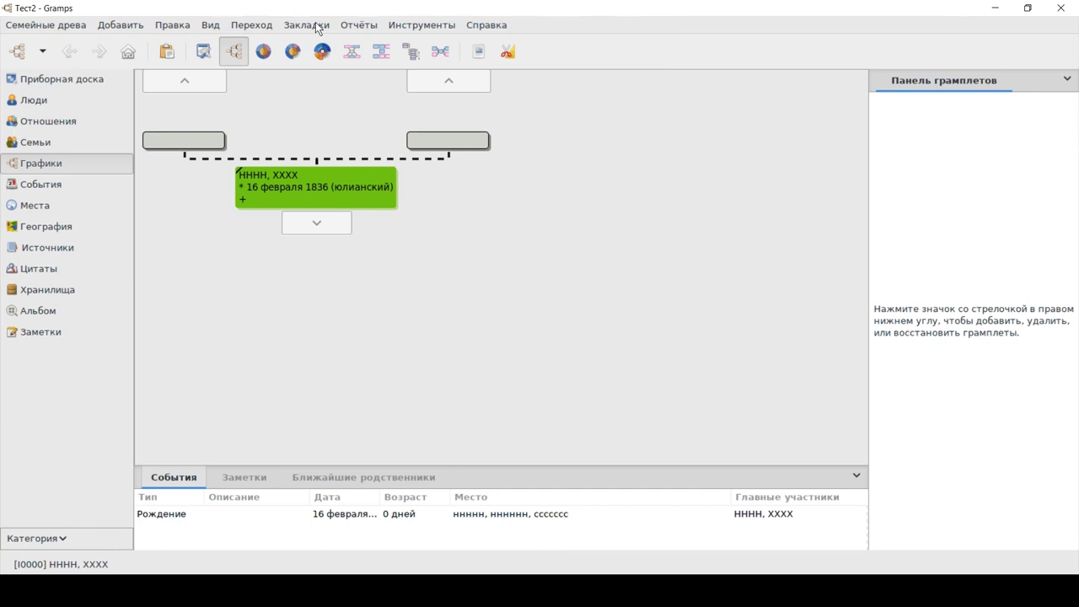
- Review the available name formats in the display preferences and open the name format editor
left_click(172, 25)
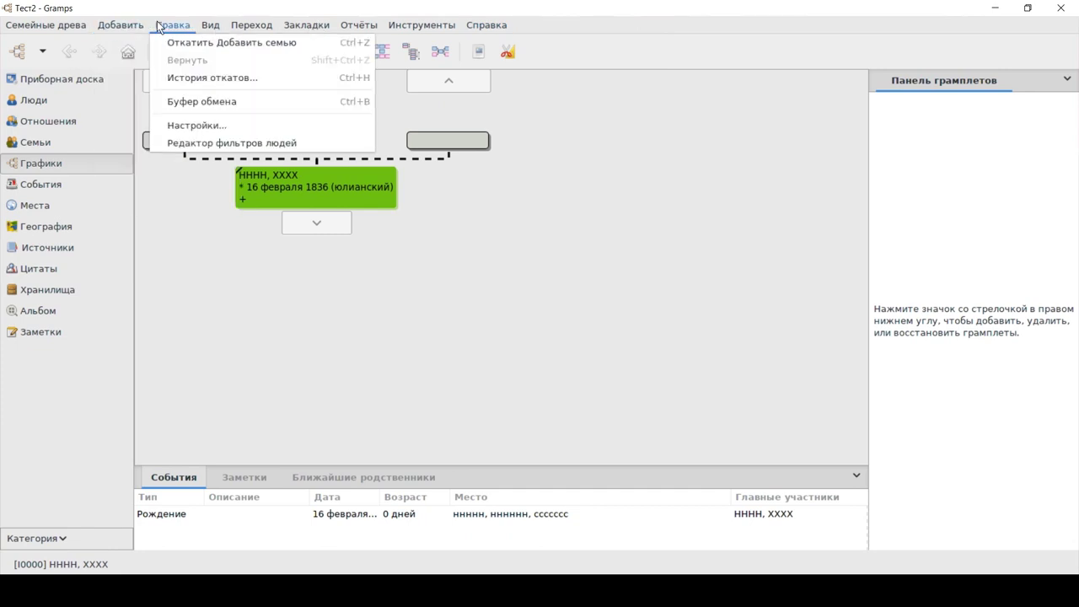
left_click(187, 125)
left_click(402, 88)
left_click(504, 133)
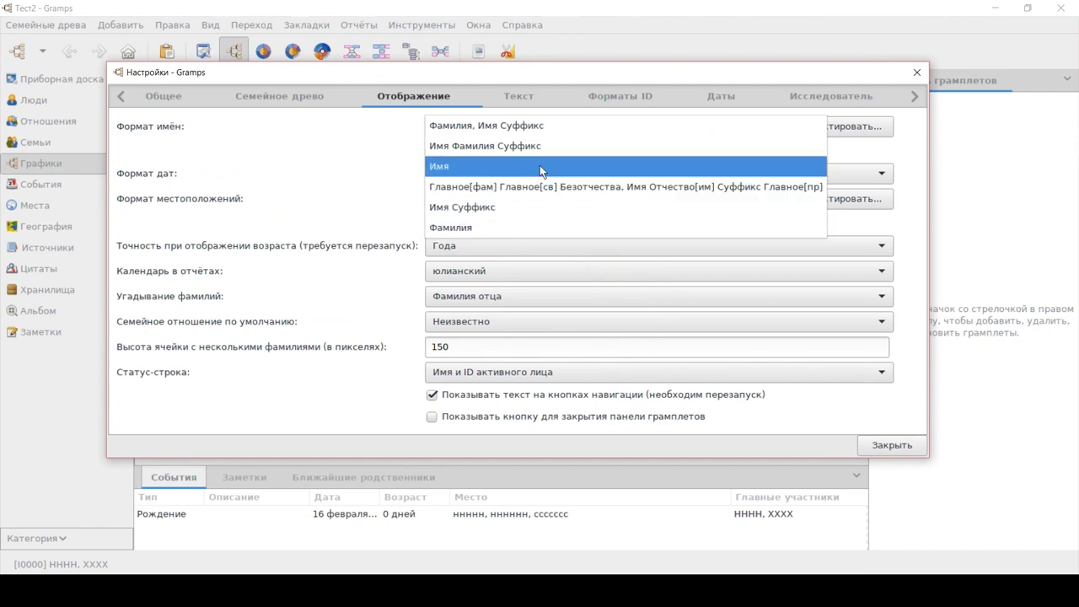
left_click(826, 130)
left_click(825, 130)
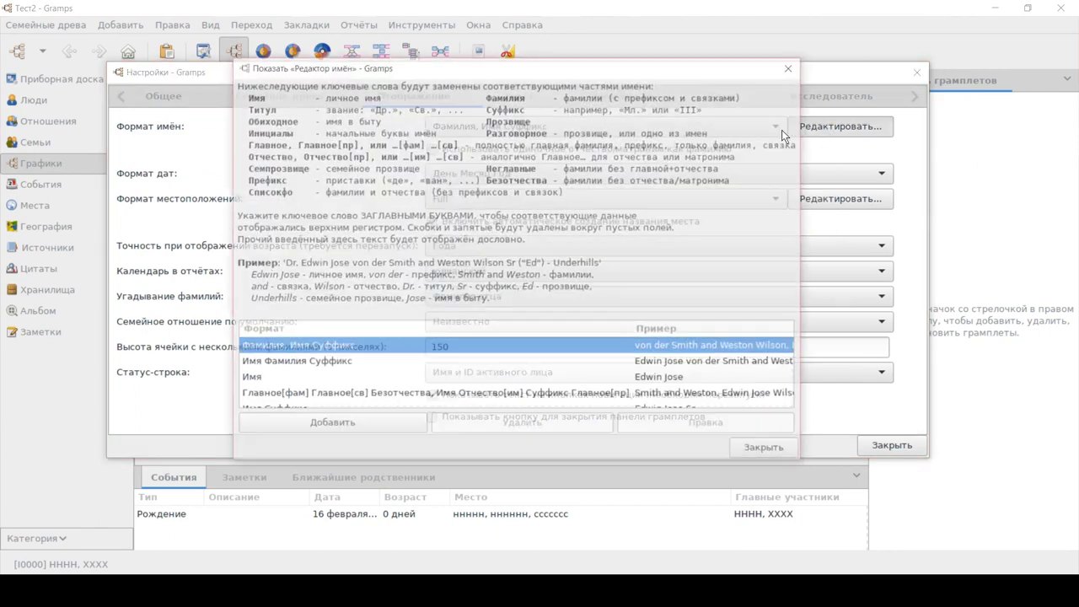
- Add a new name display format Фамилия, Разговорное Суффикс and close the name format editor
scroll(383, 393, "down", 1)
left_click(358, 426)
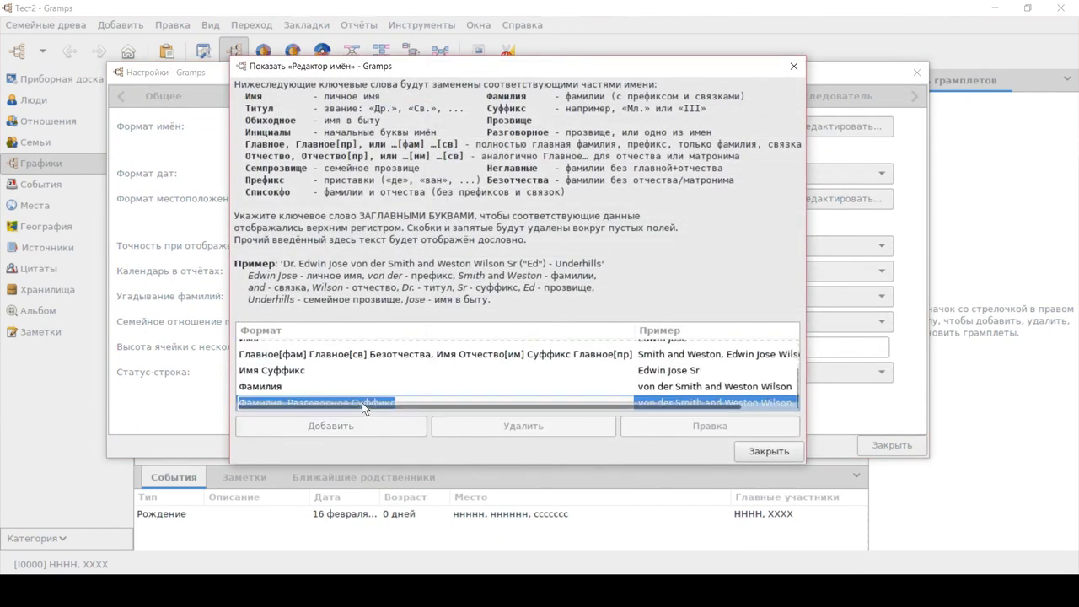
left_click(390, 403)
right_click(390, 403)
left_click(372, 403)
double_click(372, 403)
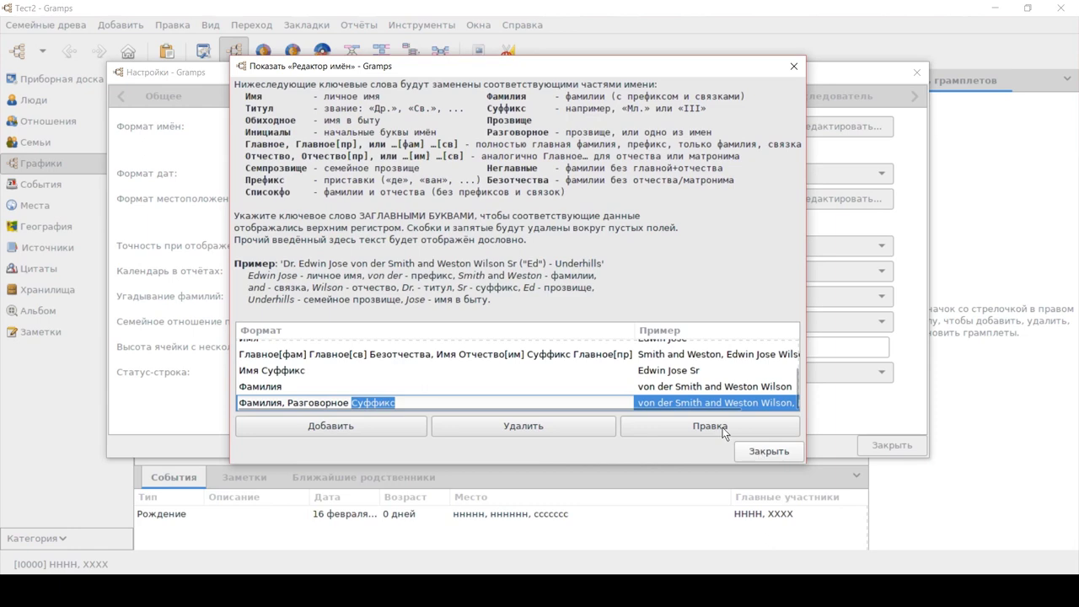
left_click(781, 452)
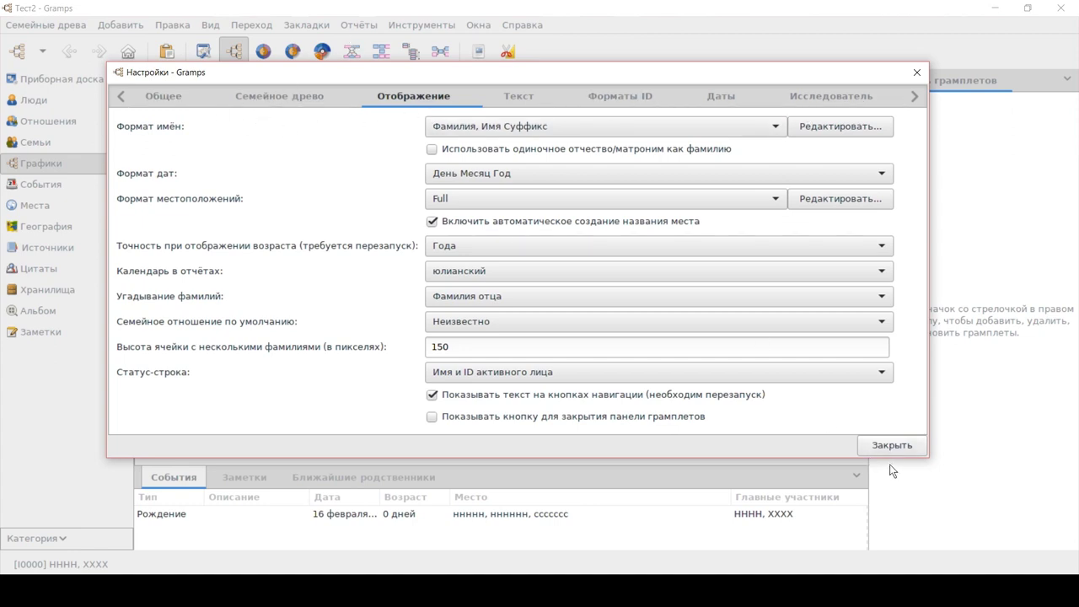
- Check the general preferences and close the preferences dialog
left_click(194, 97)
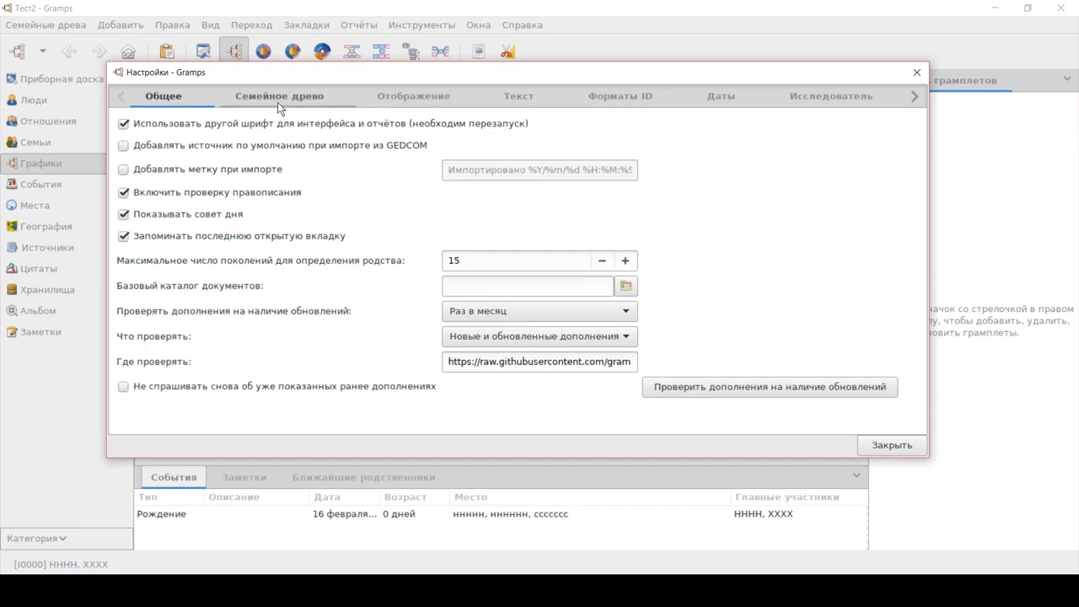
left_click(889, 446)
left_click(36, 28)
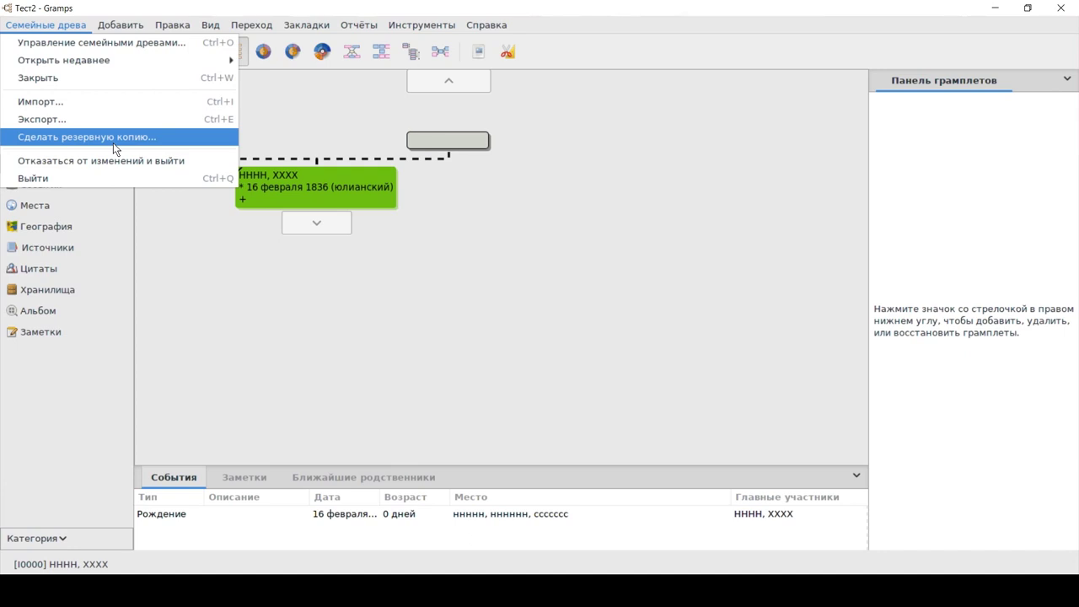
left_click(338, 119)
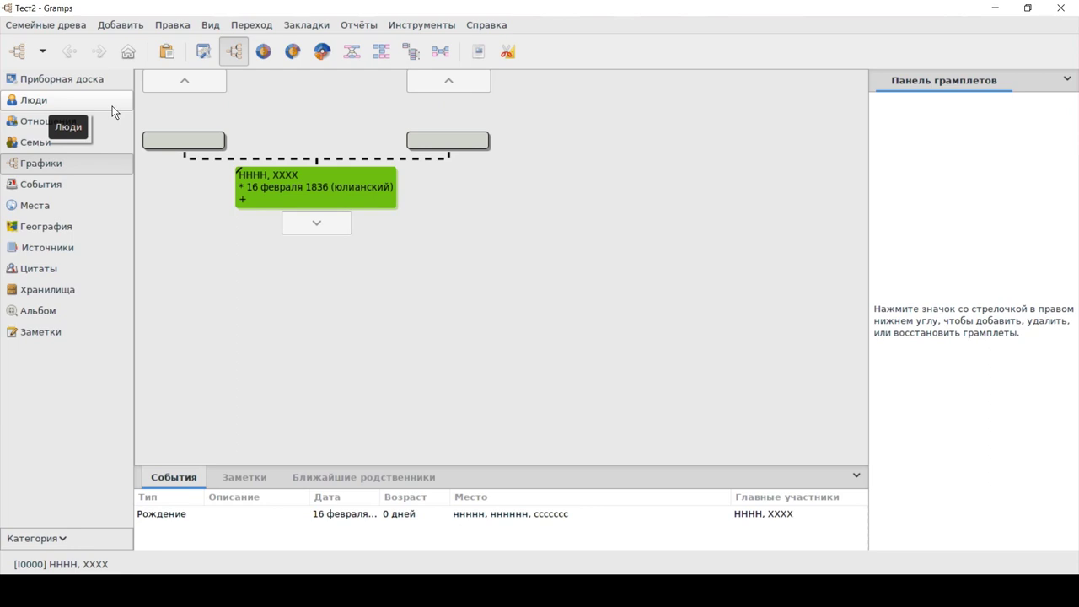
left_click(51, 28)
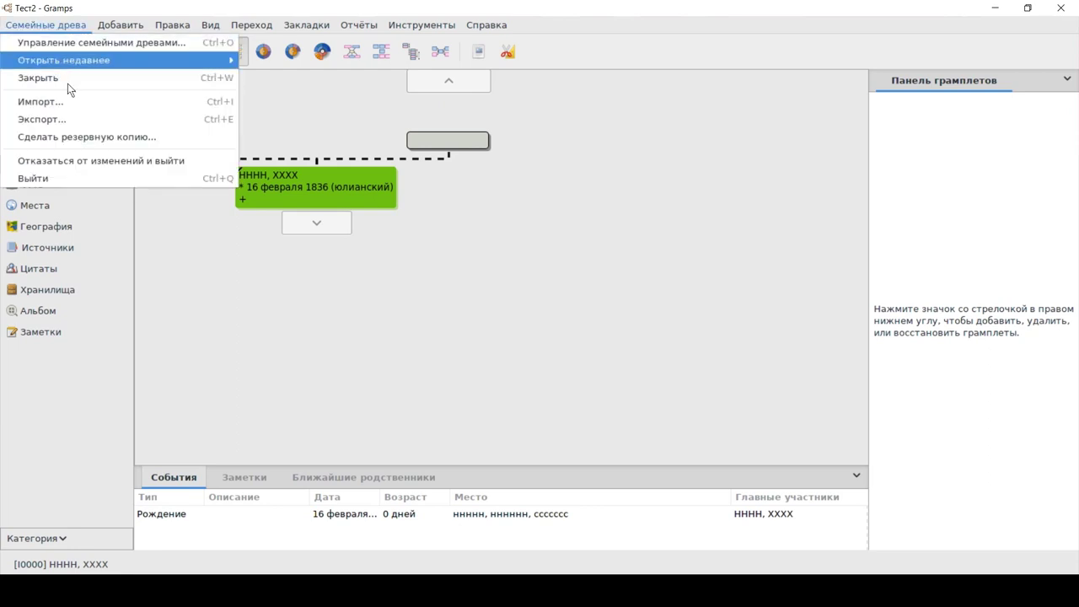
left_click(300, 125)
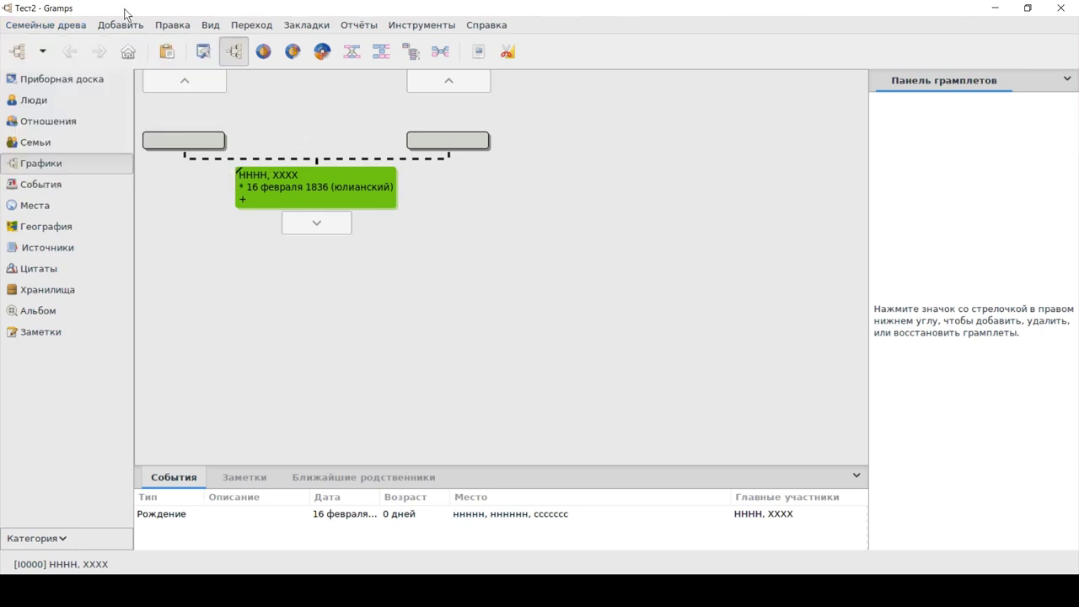
left_click(76, 30)
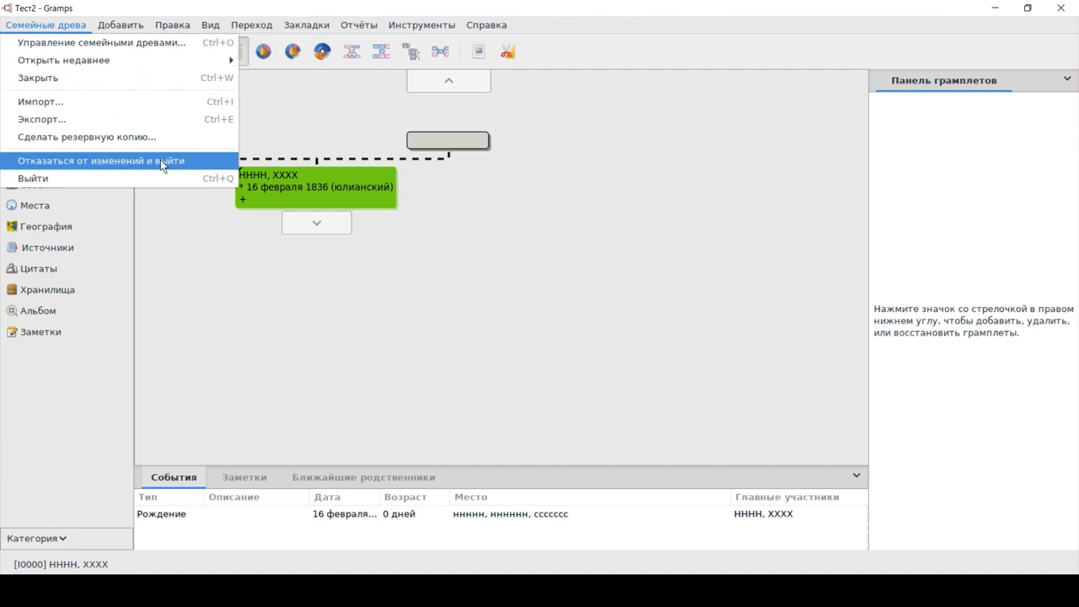
left_click(323, 151)
- Open the place record of the district нннннн, check its latitude and longitude fields, and cancel the editor
left_click(78, 206)
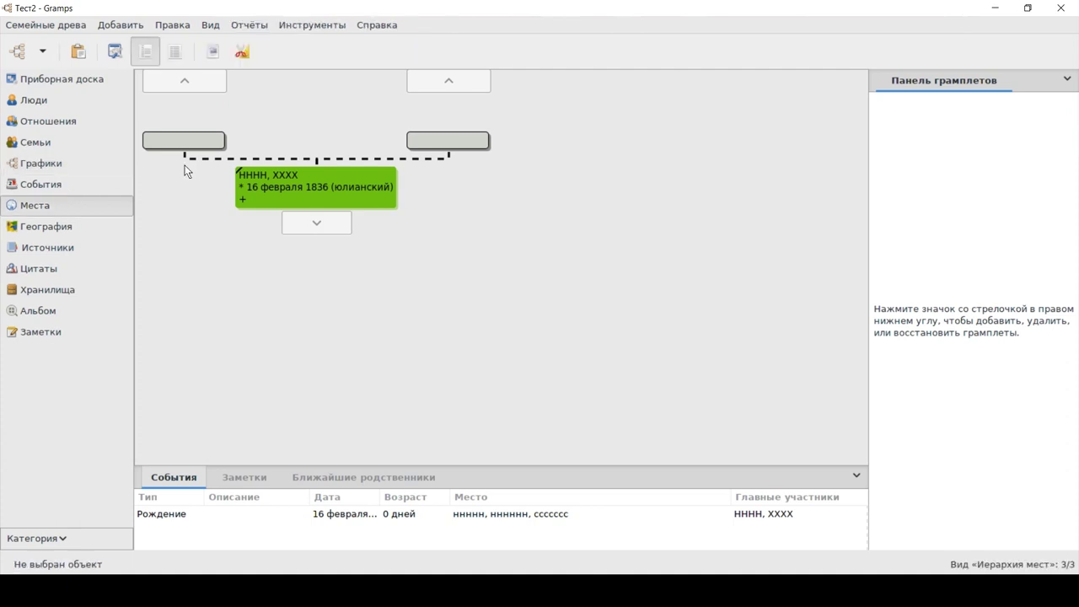
left_click(145, 98)
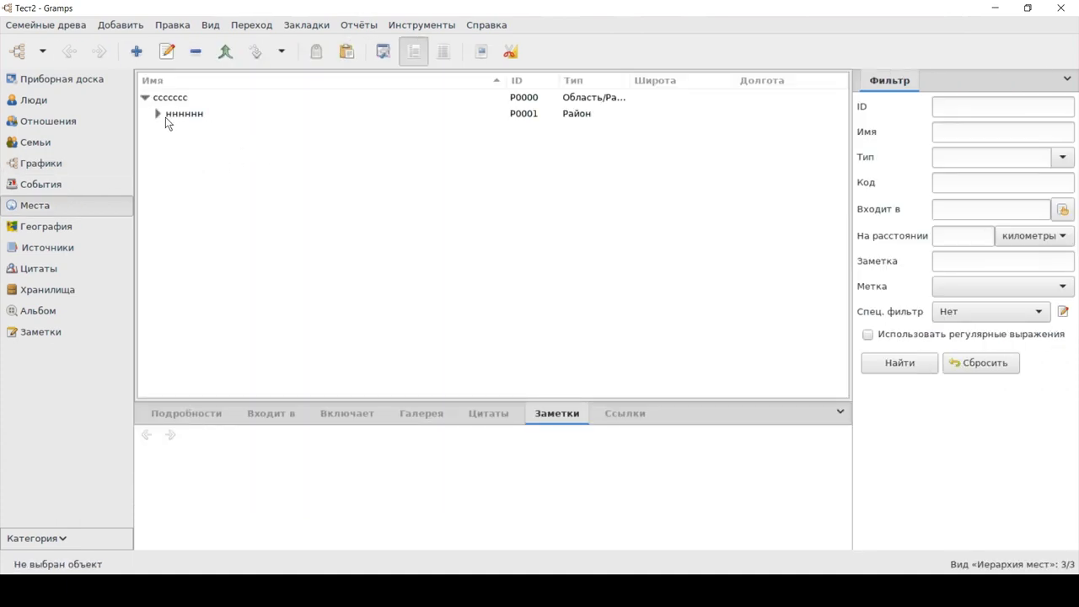
left_click(169, 117)
double_click(185, 115)
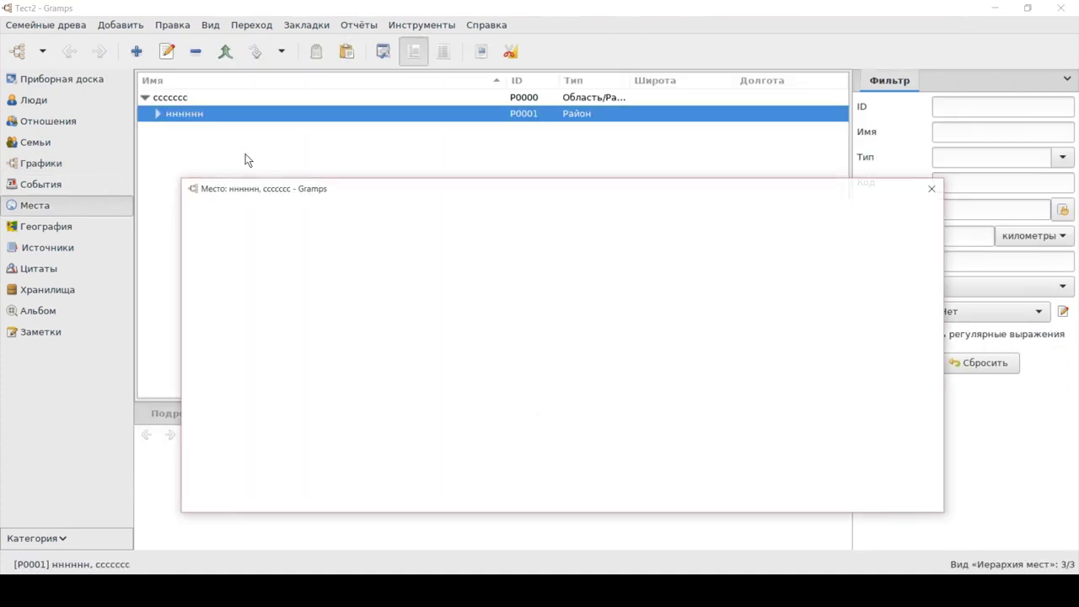
left_click(254, 314)
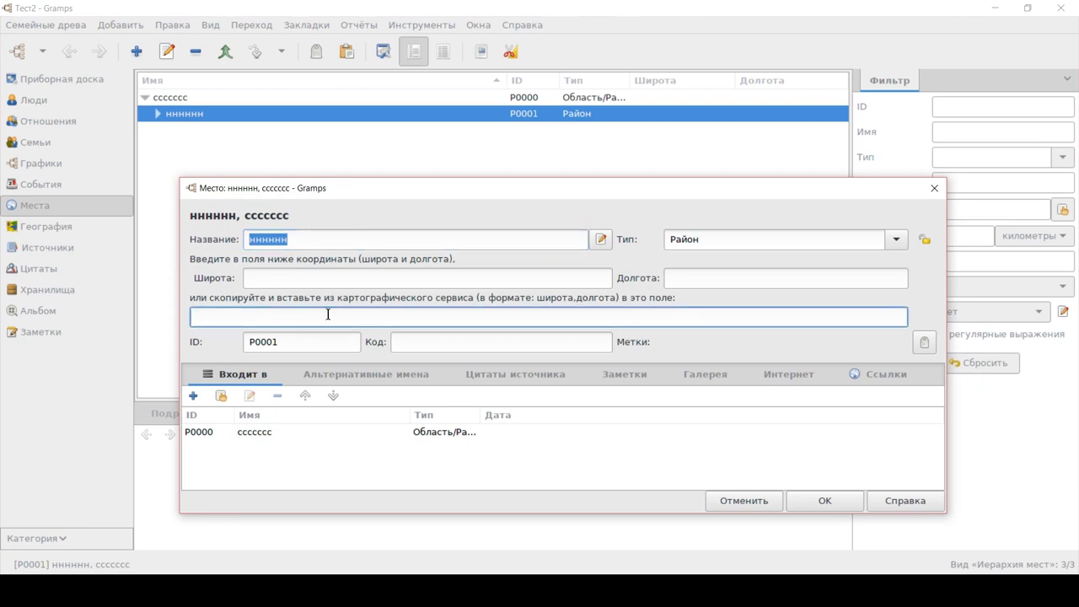
left_click(361, 278)
left_click(678, 281)
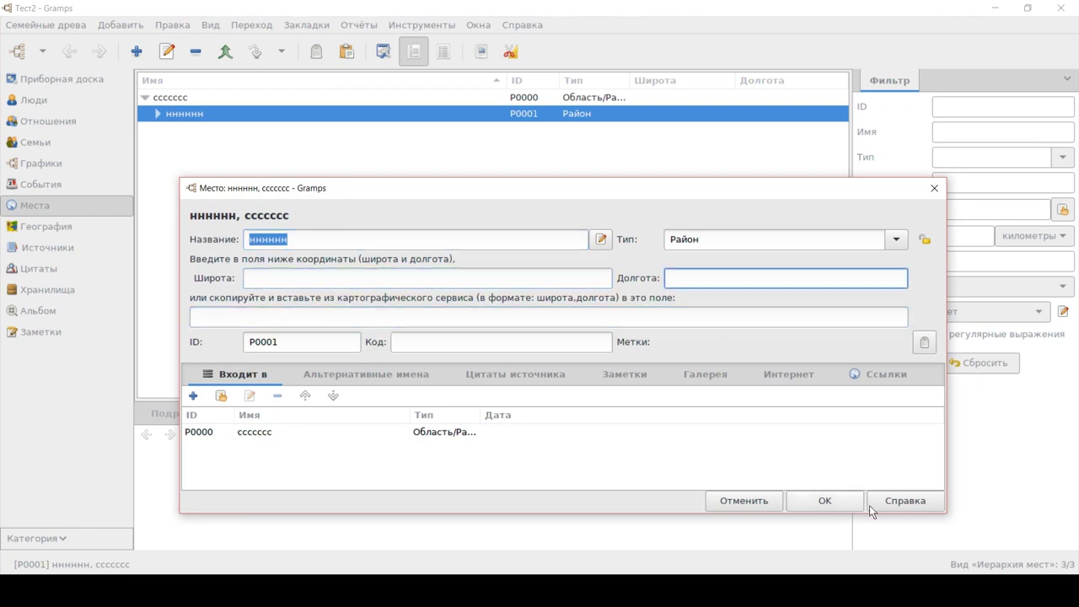
left_click(772, 503)
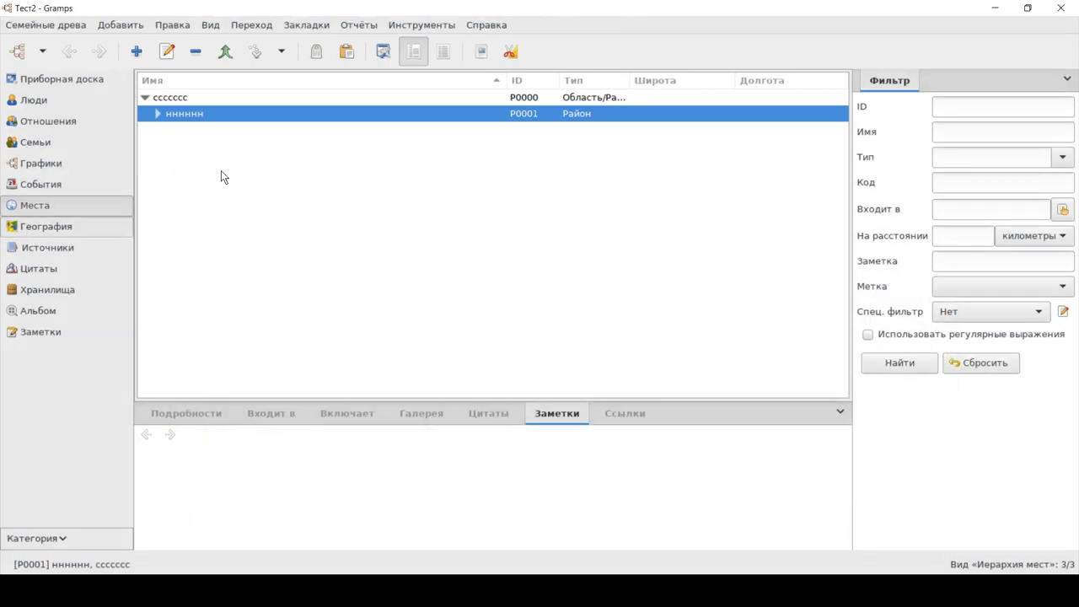
- View the places map in the geography view and review the available web page reports
left_click(102, 220)
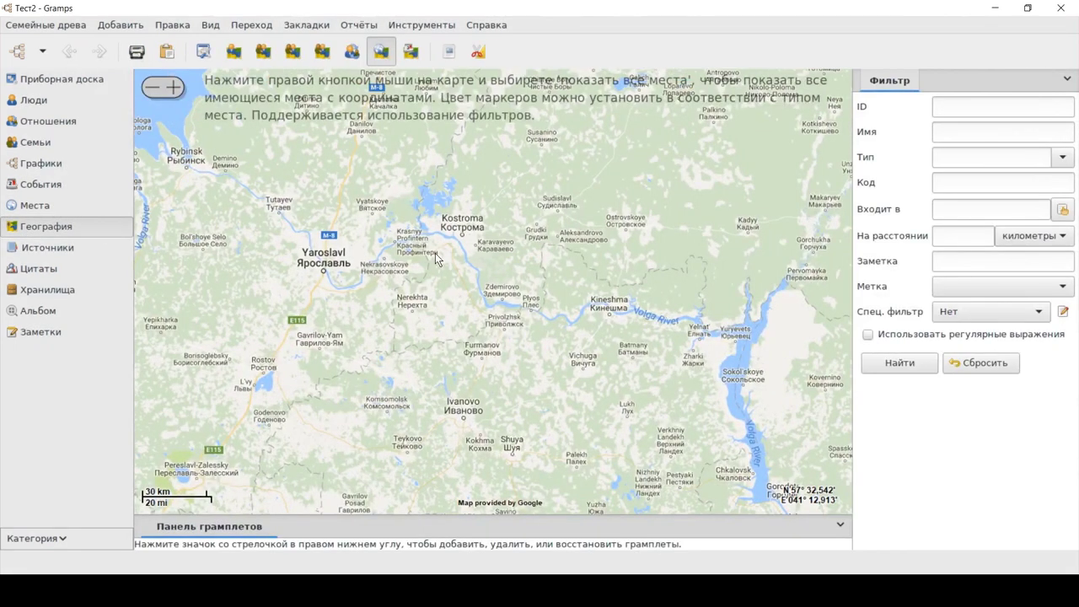
left_click(304, 25)
mouse_move(359, 26)
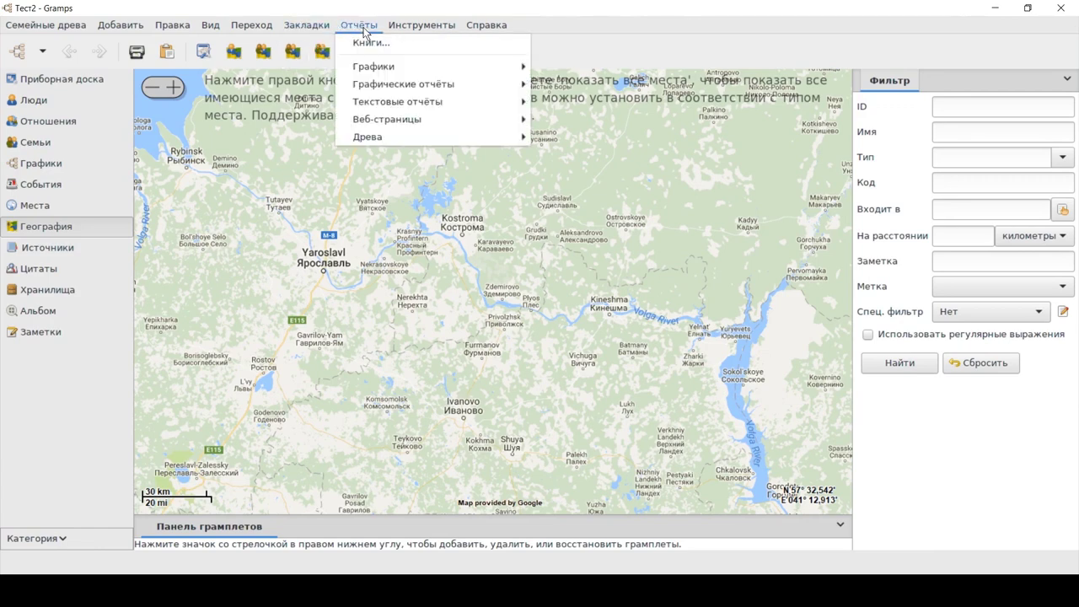
mouse_move(403, 123)
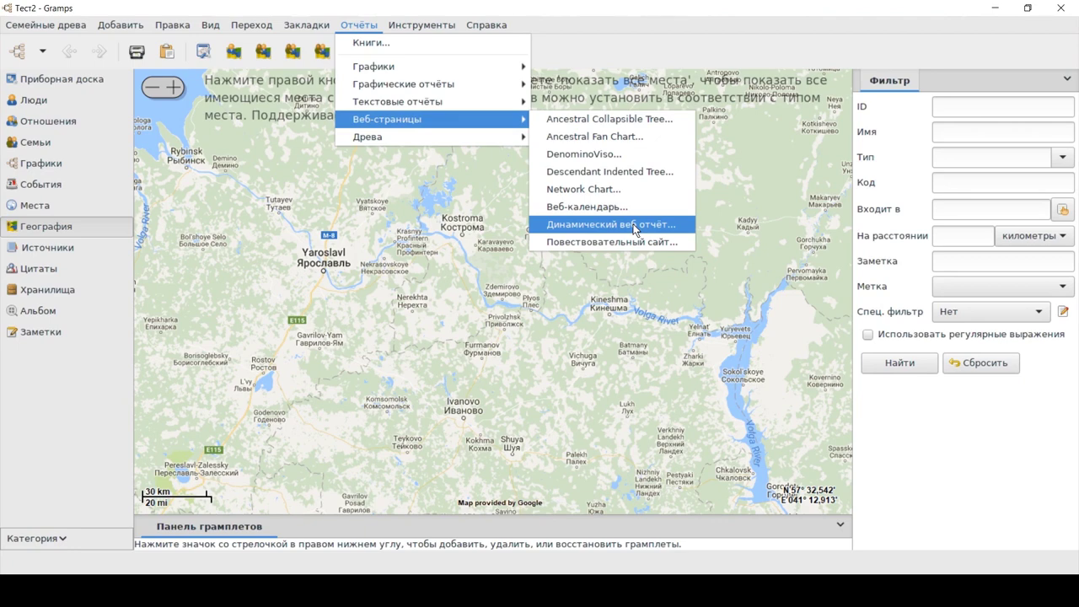
left_click(34, 111)
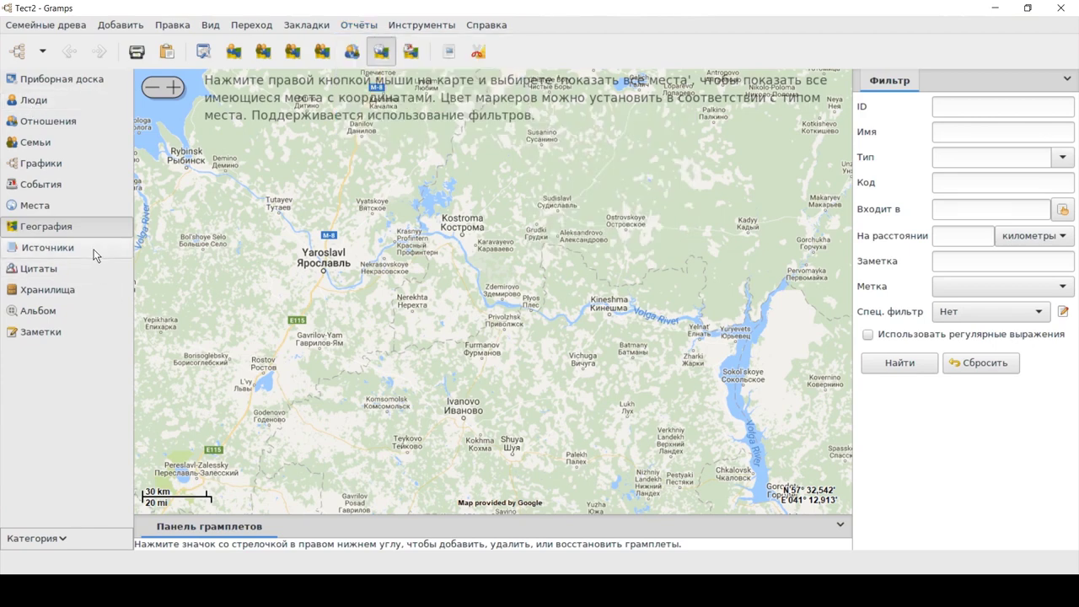
- Add a new male child with the given name дддд to the married couple's family and save the family
left_click(81, 164)
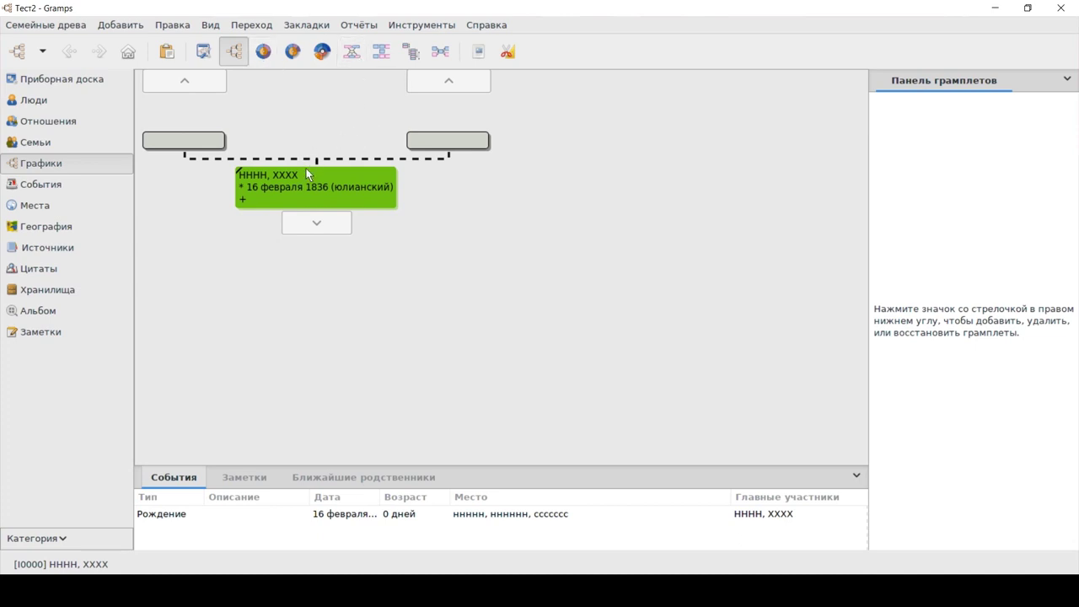
left_click(68, 98)
left_click(54, 143)
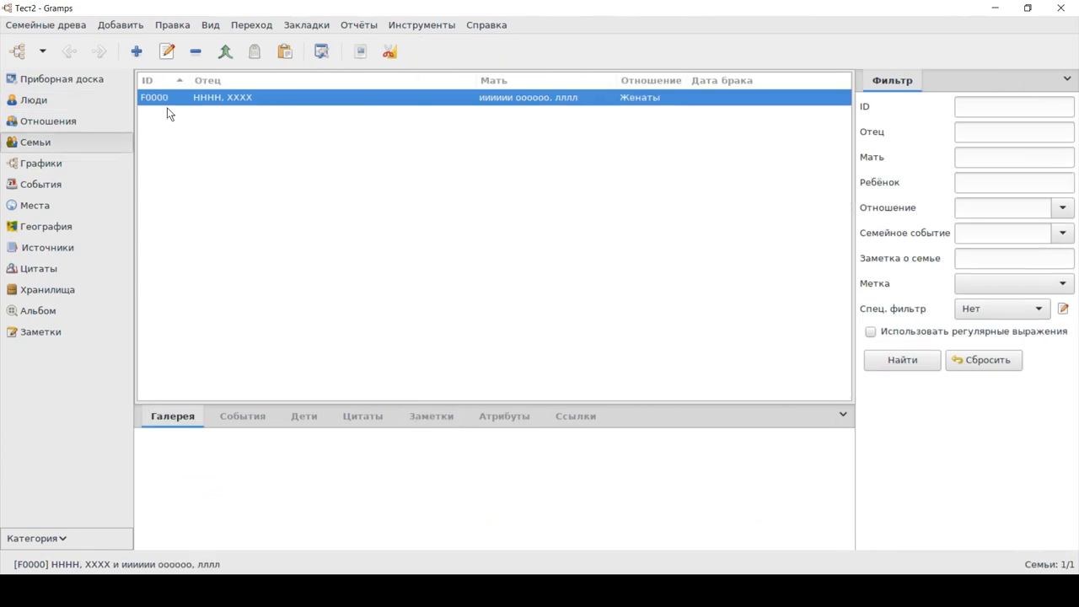
double_click(171, 100)
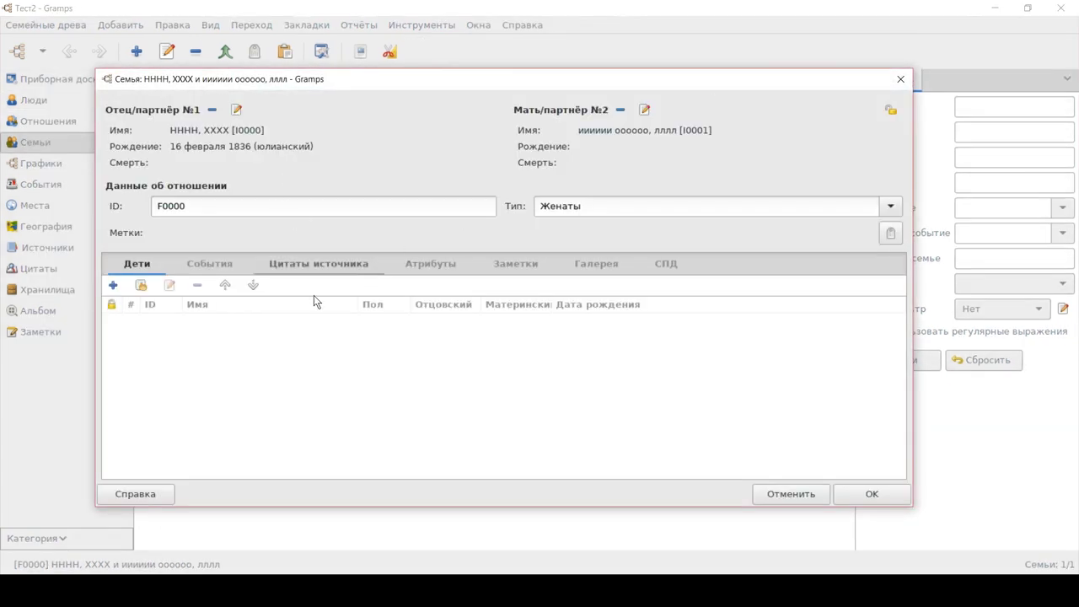
left_click(114, 285)
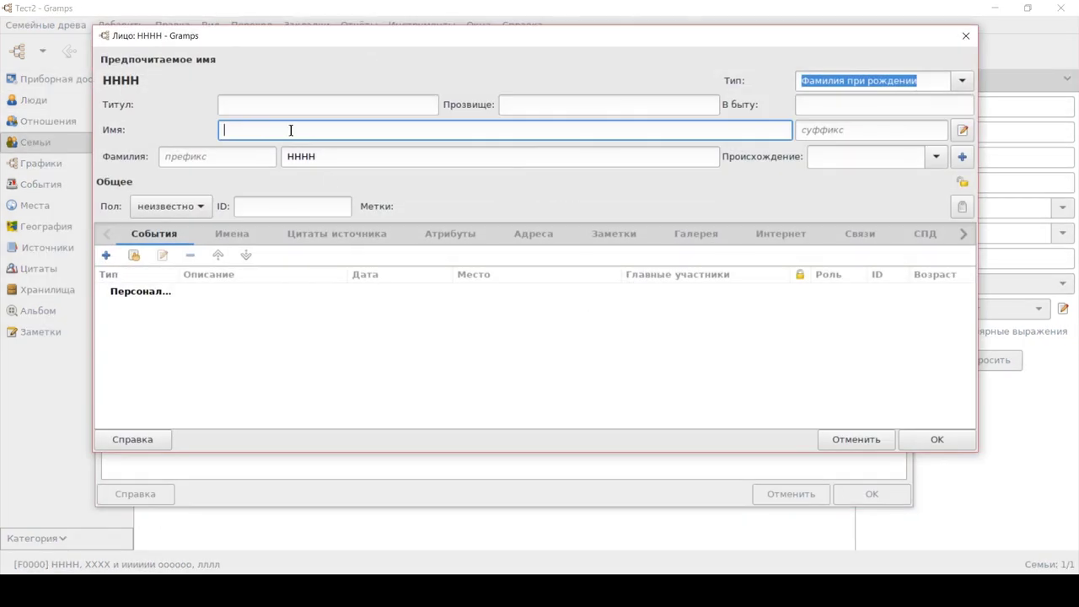
type("дддд")
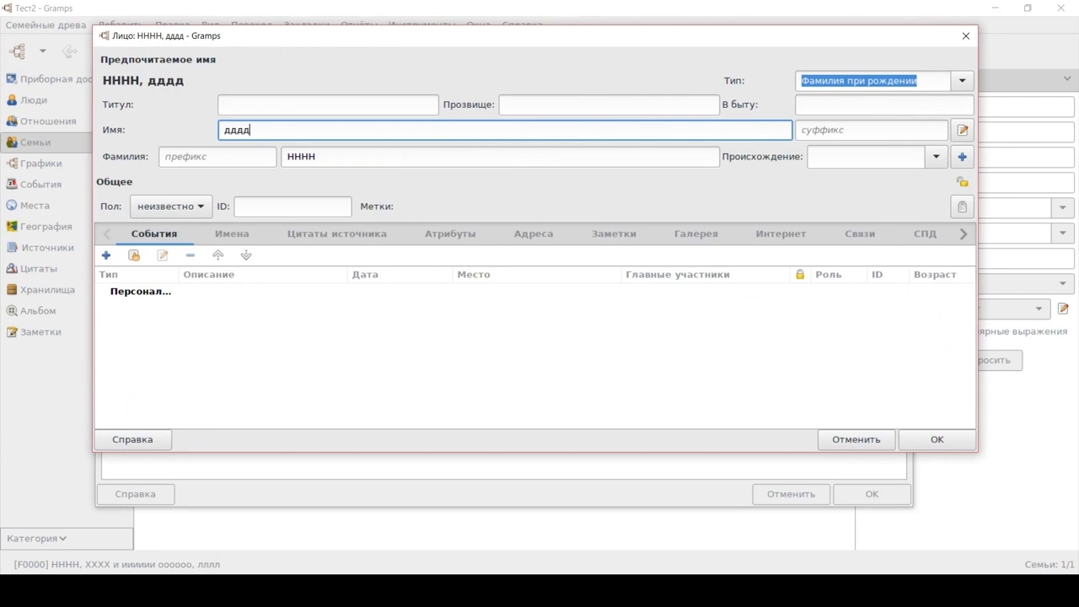
left_click(935, 439)
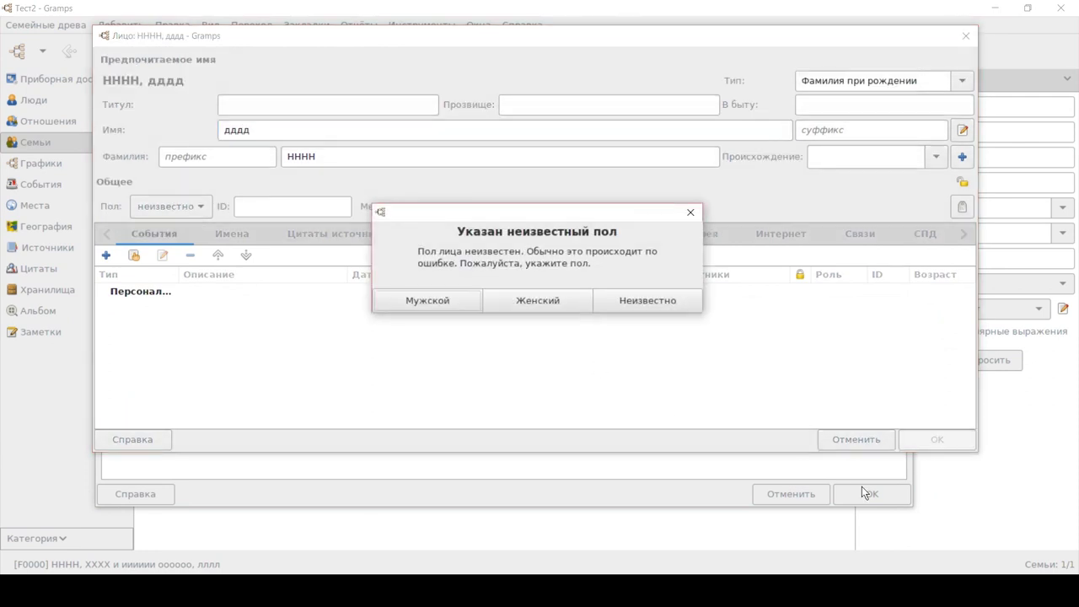
left_click(545, 303)
left_click(677, 445)
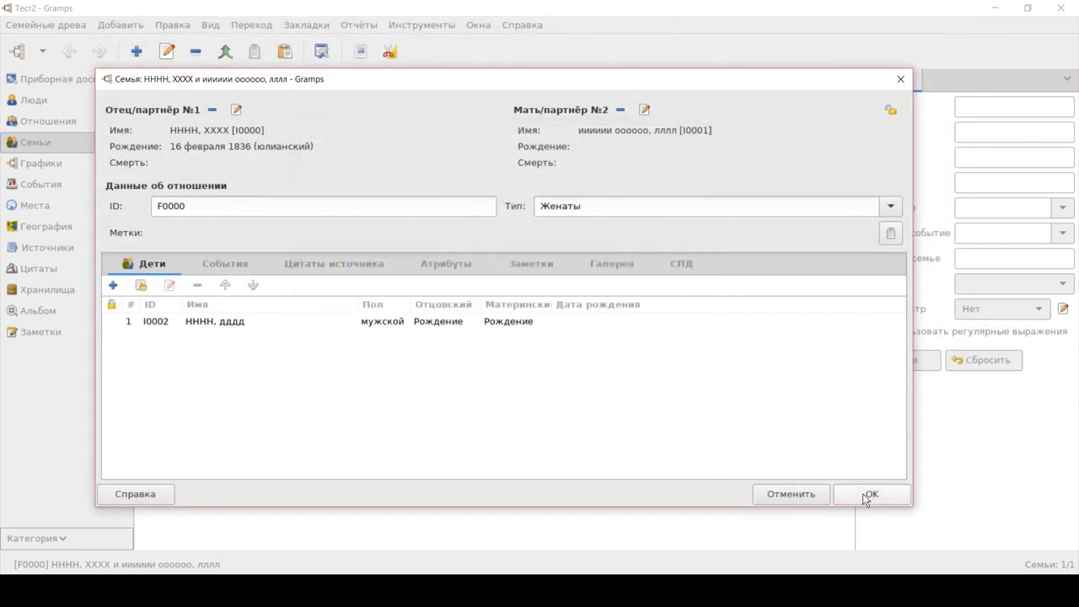
left_click(868, 495)
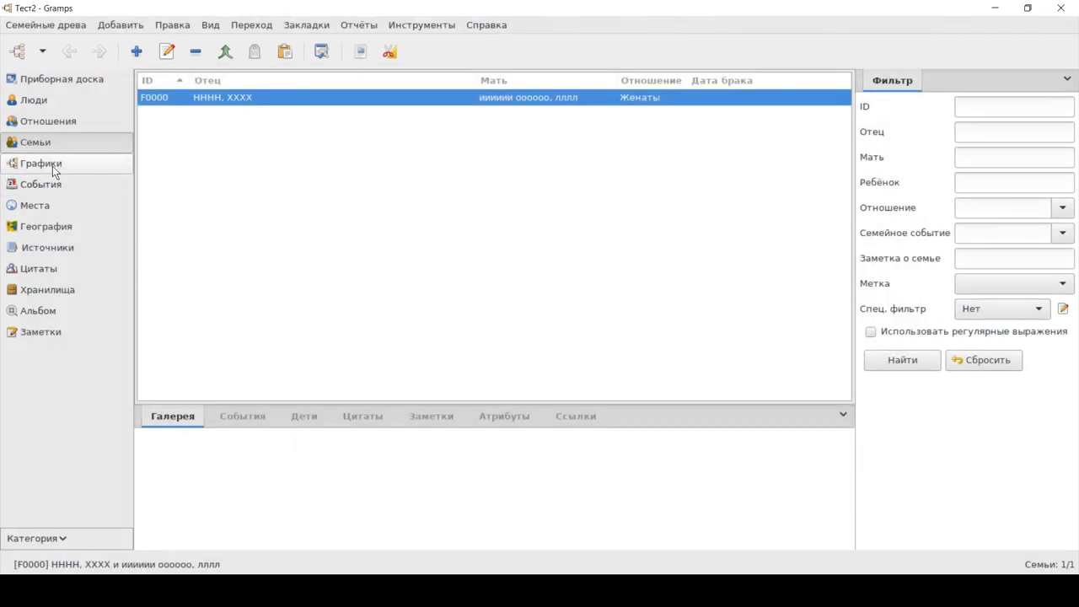
- Show the pedigree chart with the couple's child as the active person
left_click(51, 165)
left_click(313, 224)
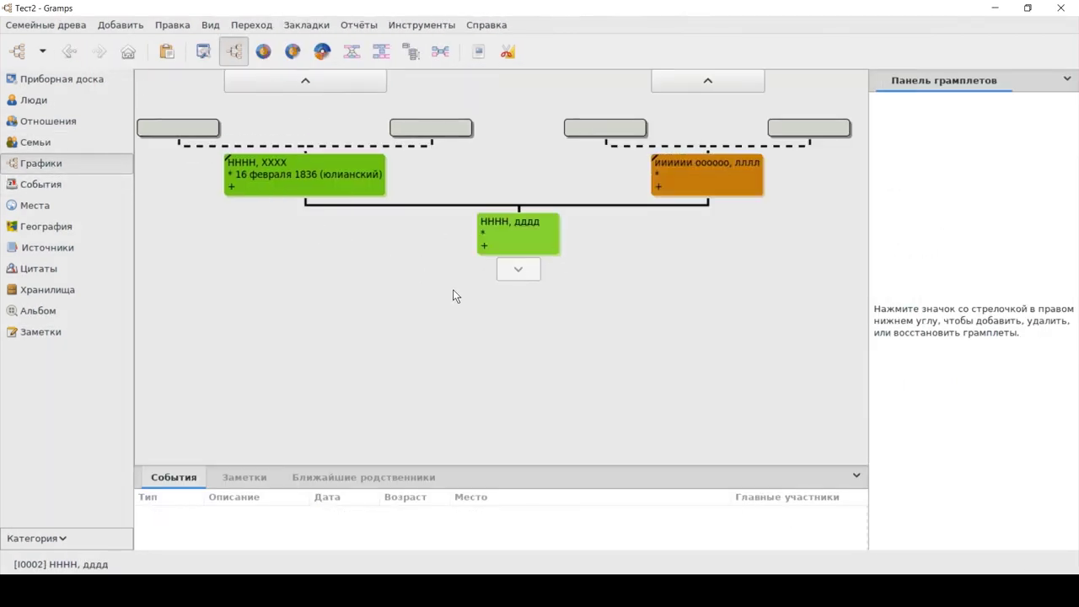